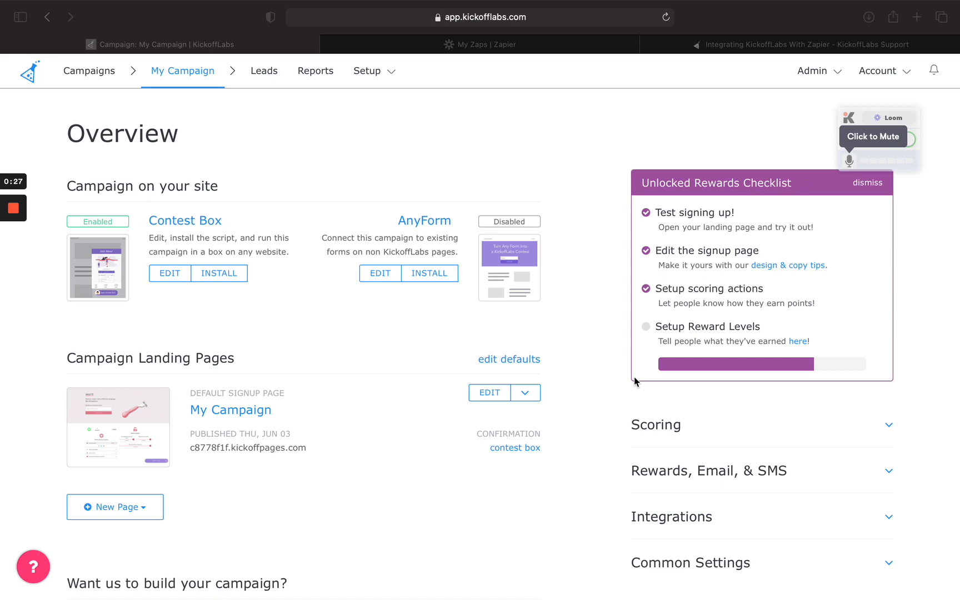
Open the Zapier lead-push settings from the Integrations section of My Campaign
{"action": "scroll", "coordinate": [634, 381], "scroll_direction": "down", "scroll_amount": 3}
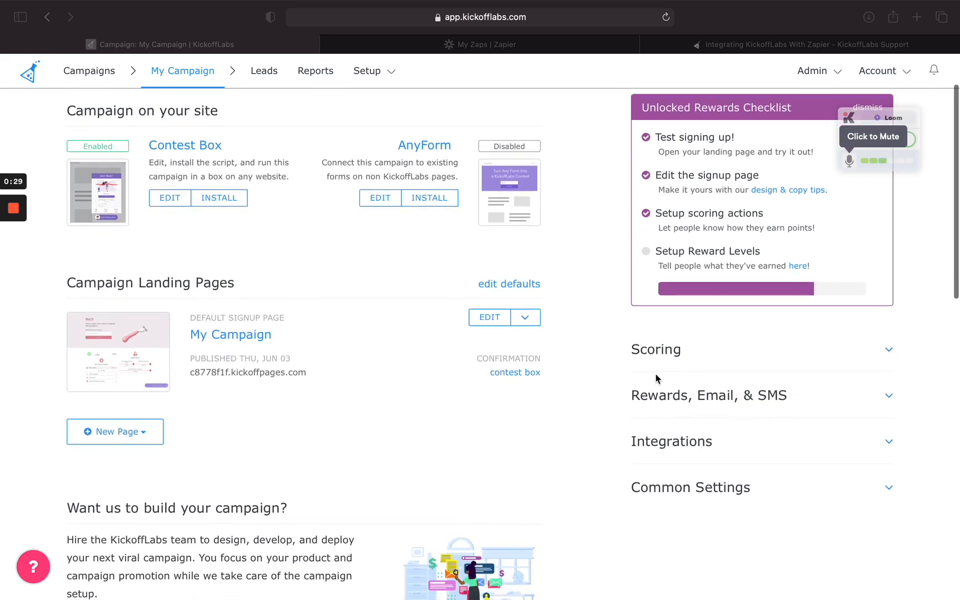
{"action": "left_click", "coordinate": [647, 449]}
{"action": "left_click", "coordinate": [666, 445]}
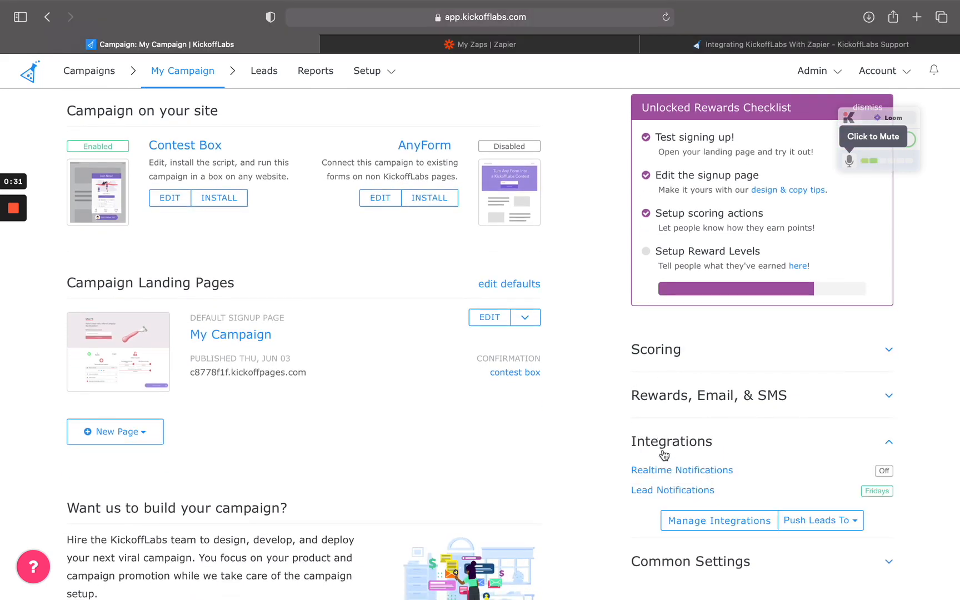
{"action": "left_click", "coordinate": [821, 520]}
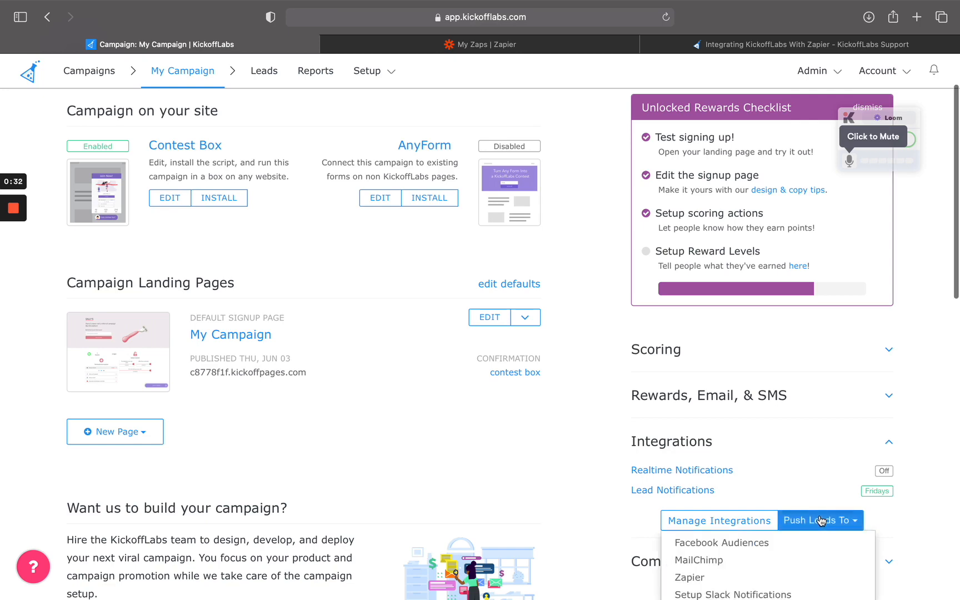
{"action": "scroll", "coordinate": [821, 520], "scroll_direction": "down", "scroll_amount": 3}
{"action": "left_click", "coordinate": [692, 492]}
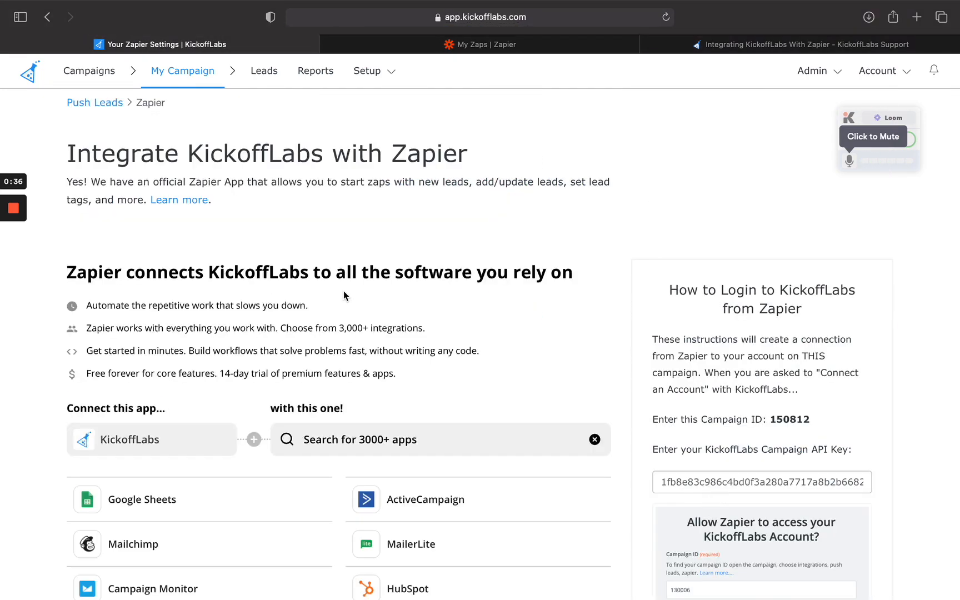
Choose Gmail as the app to connect with KickoffLabs
{"action": "scroll", "coordinate": [343, 294], "scroll_direction": "down", "scroll_amount": 5}
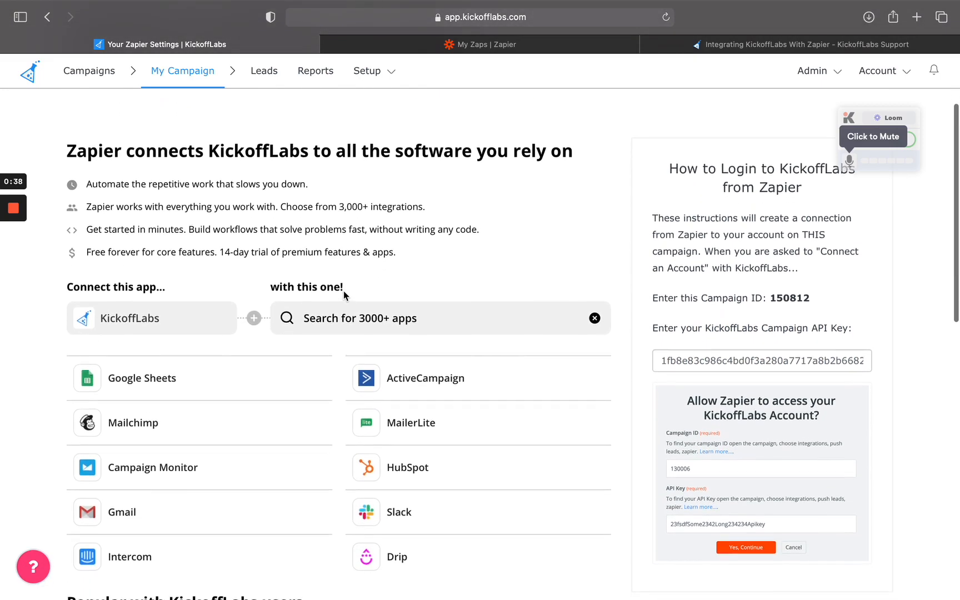
{"action": "scroll", "coordinate": [343, 290], "scroll_direction": "down", "scroll_amount": 1}
{"action": "left_click", "coordinate": [342, 290]}
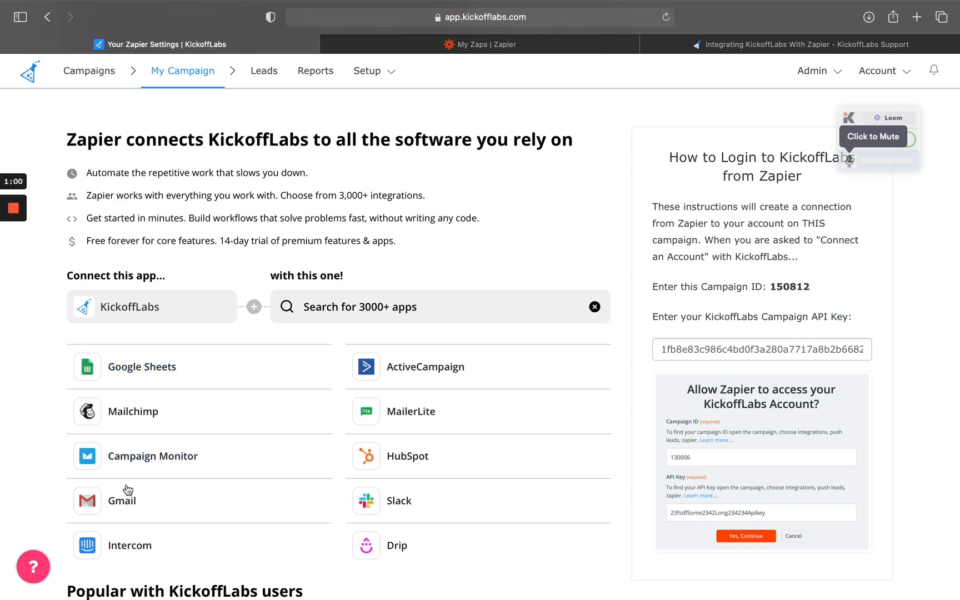
{"action": "left_click", "coordinate": [117, 507]}
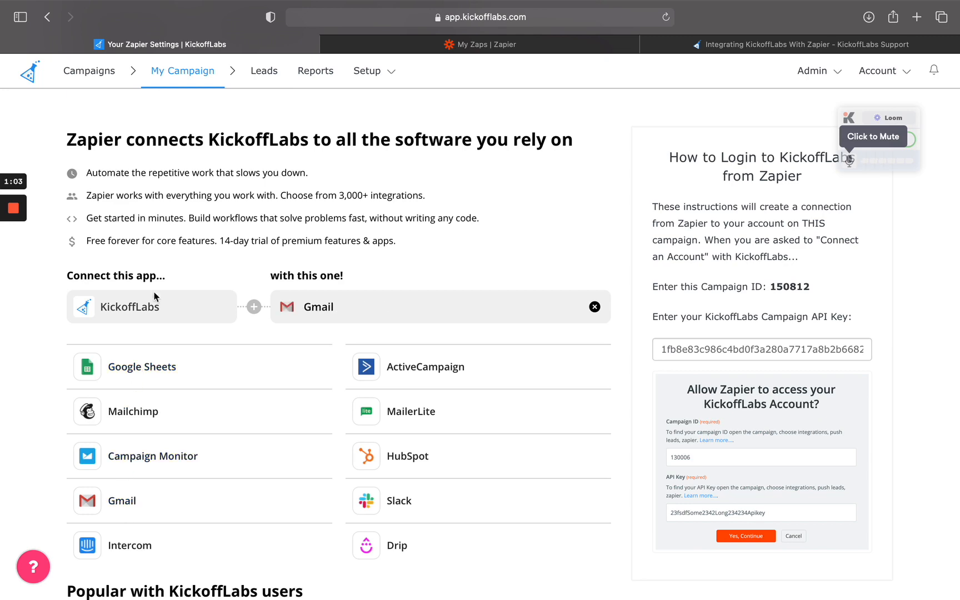
Try the "Create your own workflow" option for KickoffLabs + Gmail and connect the two apps in Zapier
{"action": "scroll", "coordinate": [203, 324], "scroll_direction": "down", "scroll_amount": 5}
{"action": "scroll", "coordinate": [203, 326], "scroll_direction": "down", "scroll_amount": 5}
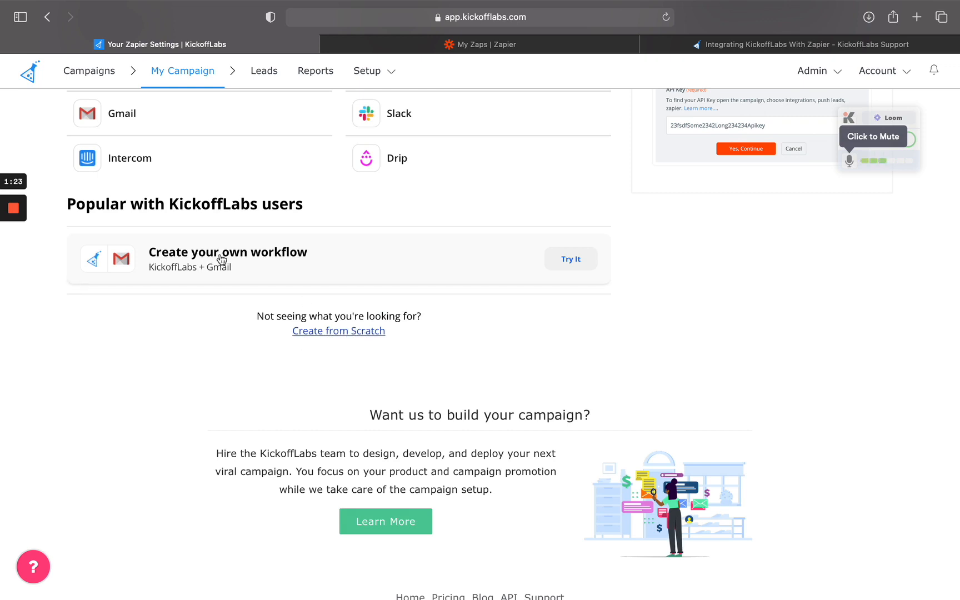
{"action": "left_click", "coordinate": [578, 259]}
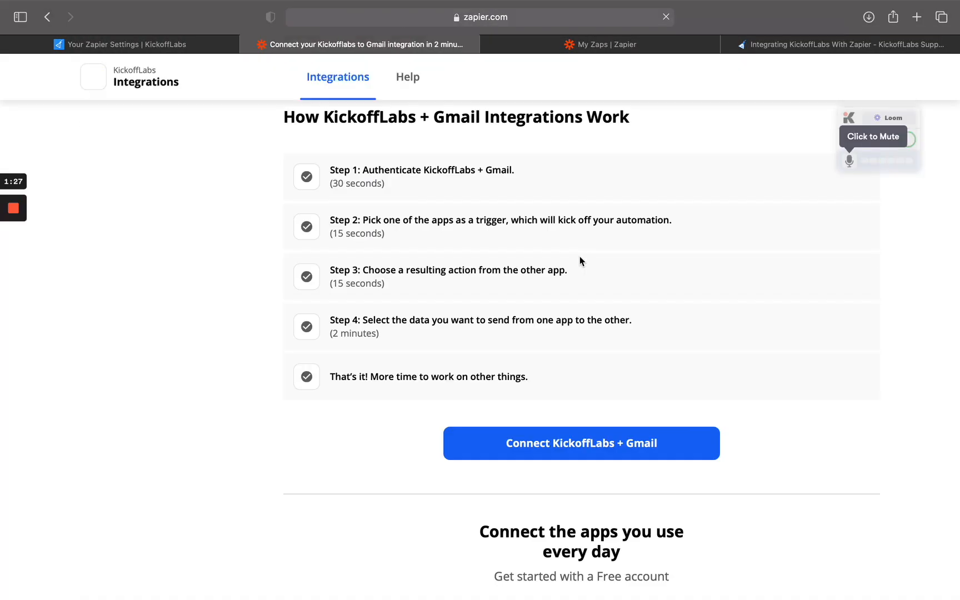
{"action": "left_click", "coordinate": [532, 447]}
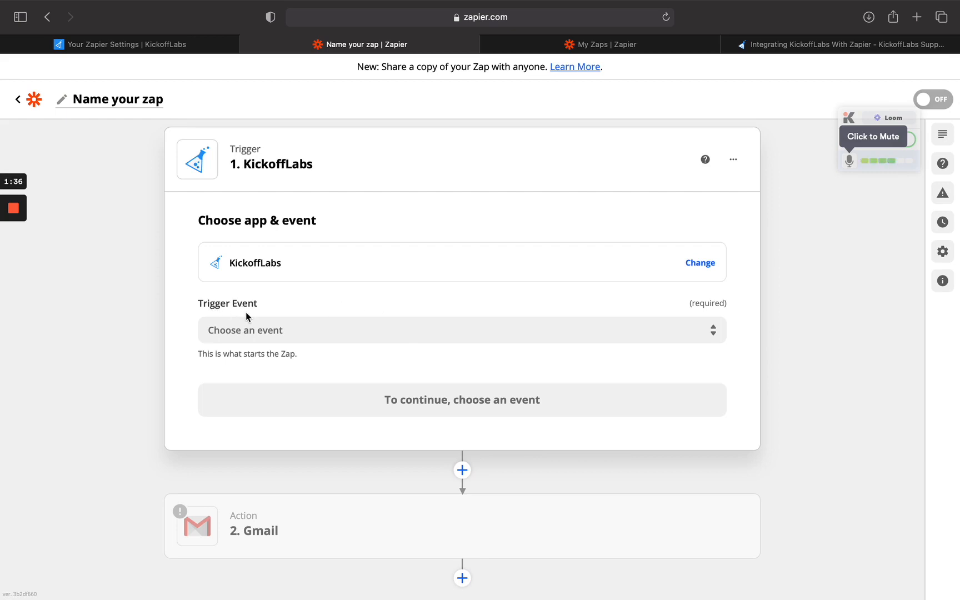
Set the KickoffLabs trigger event to New Lead and continue to the account choice
{"action": "left_click", "coordinate": [250, 329]}
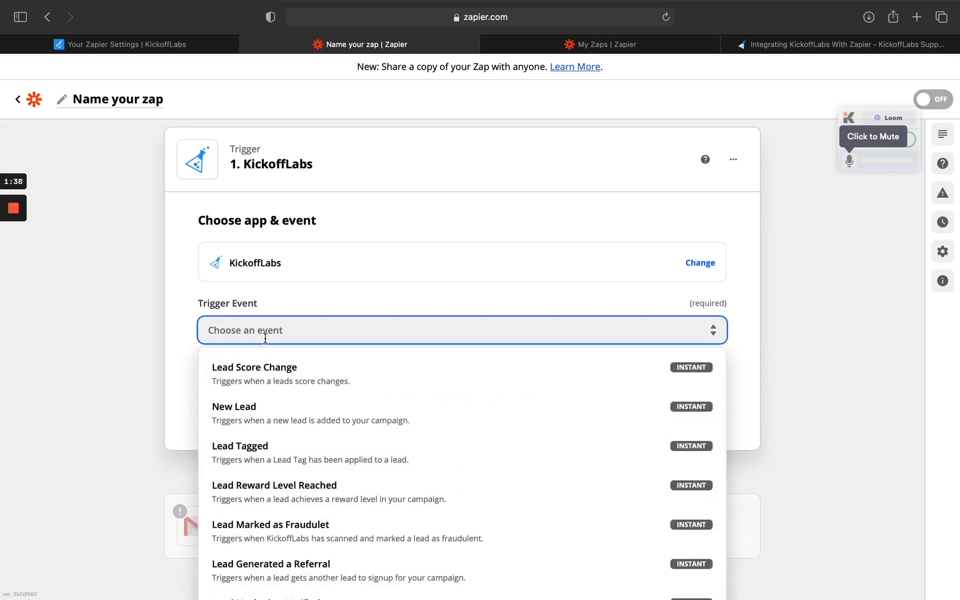
{"action": "scroll", "coordinate": [261, 359], "scroll_direction": "down", "scroll_amount": 1}
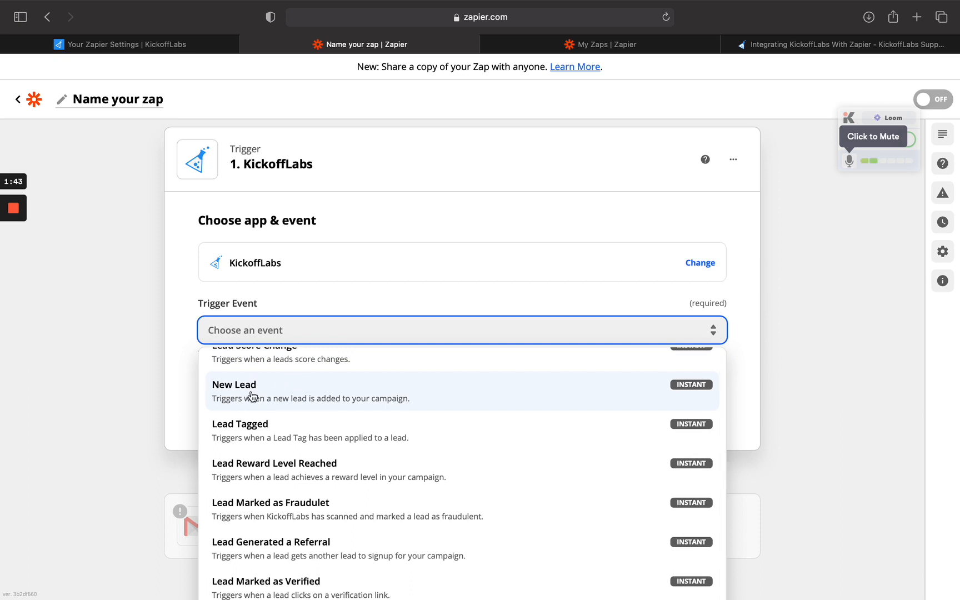
{"action": "left_click", "coordinate": [252, 396]}
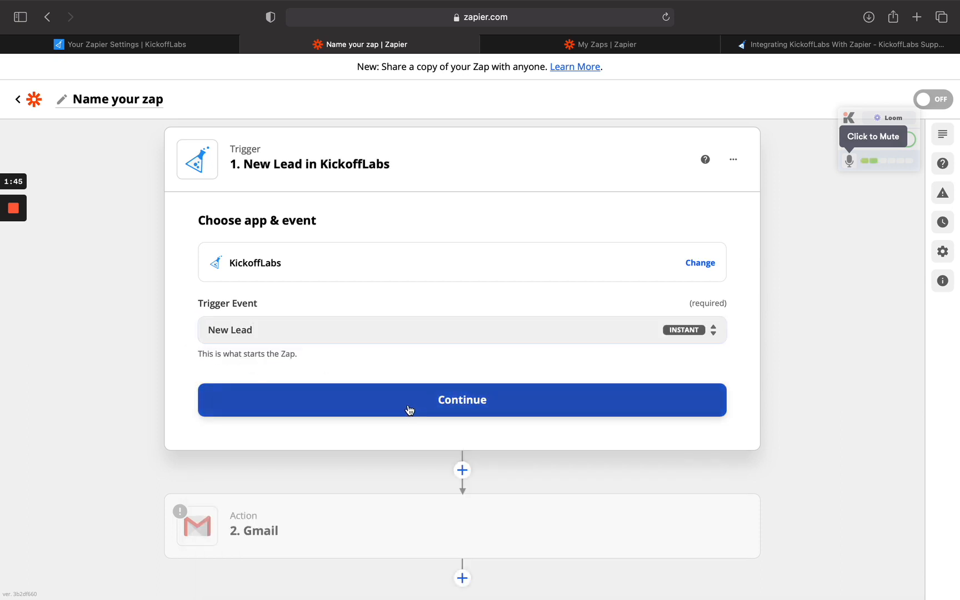
{"action": "left_click", "coordinate": [410, 409]}
Choose KickoffLabs My Campaign #3 as the trigger's account and continue to the trigger test
{"action": "left_click", "coordinate": [294, 317]}
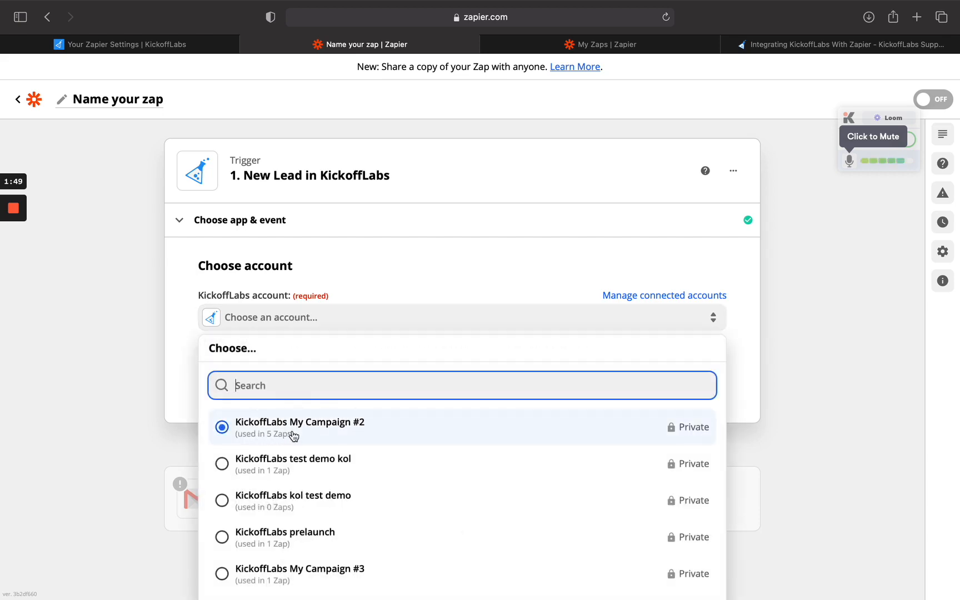
{"action": "scroll", "coordinate": [293, 436], "scroll_direction": "down", "scroll_amount": 1}
{"action": "scroll", "coordinate": [350, 253], "scroll_direction": "down", "scroll_amount": 2}
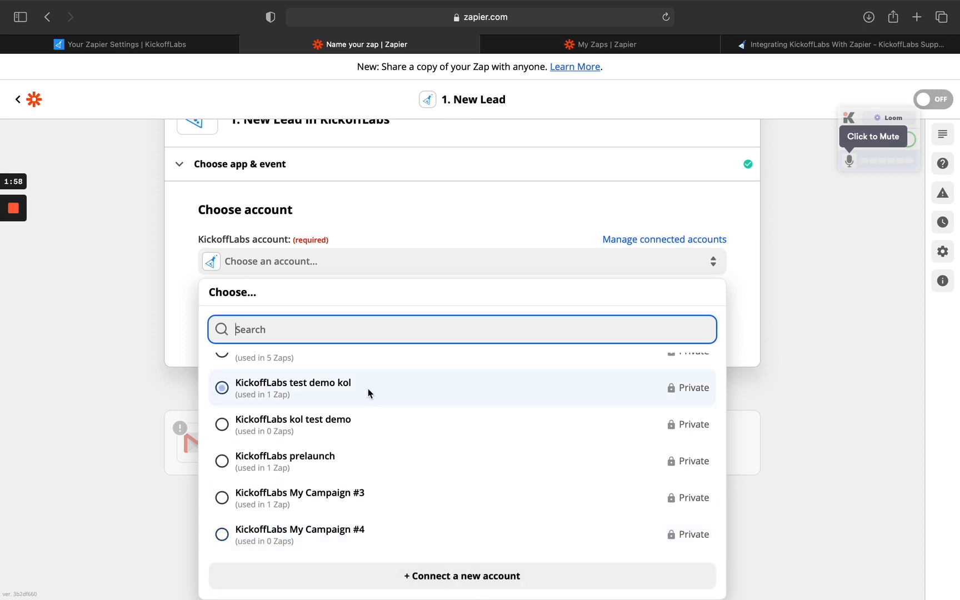
{"action": "scroll", "coordinate": [368, 389], "scroll_direction": "up", "scroll_amount": 1}
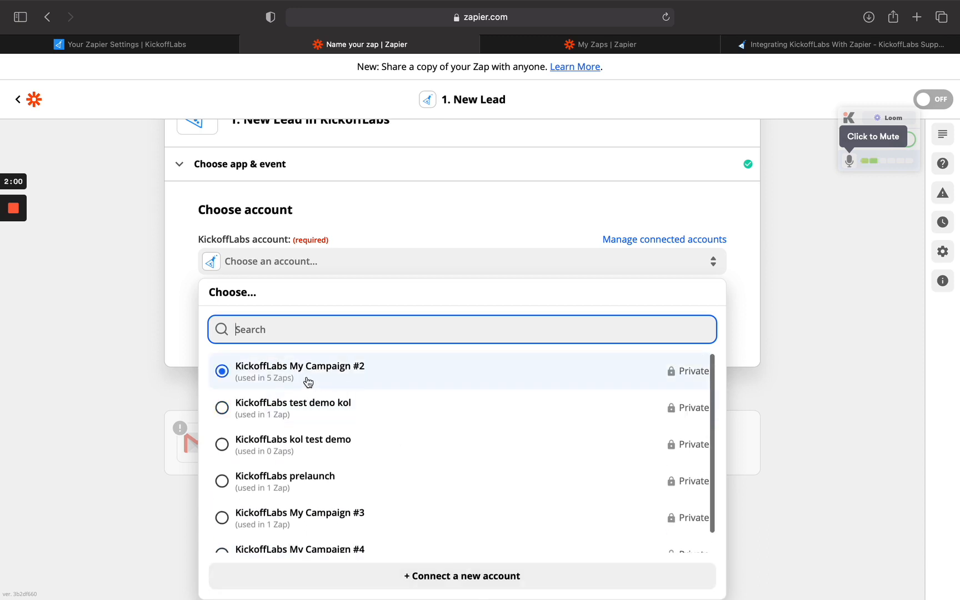
{"action": "scroll", "coordinate": [308, 383], "scroll_direction": "up", "scroll_amount": 1}
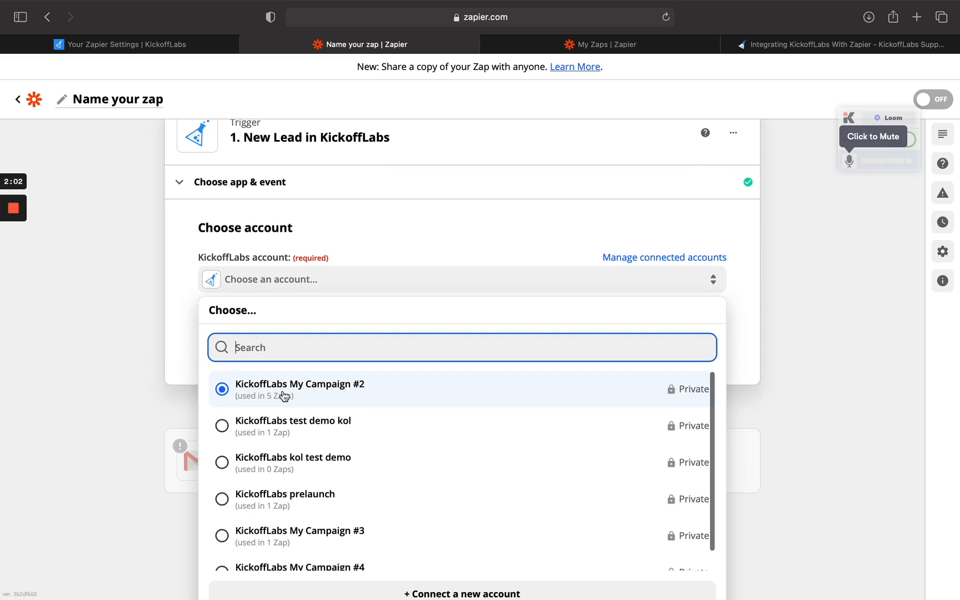
{"action": "left_click", "coordinate": [293, 532]}
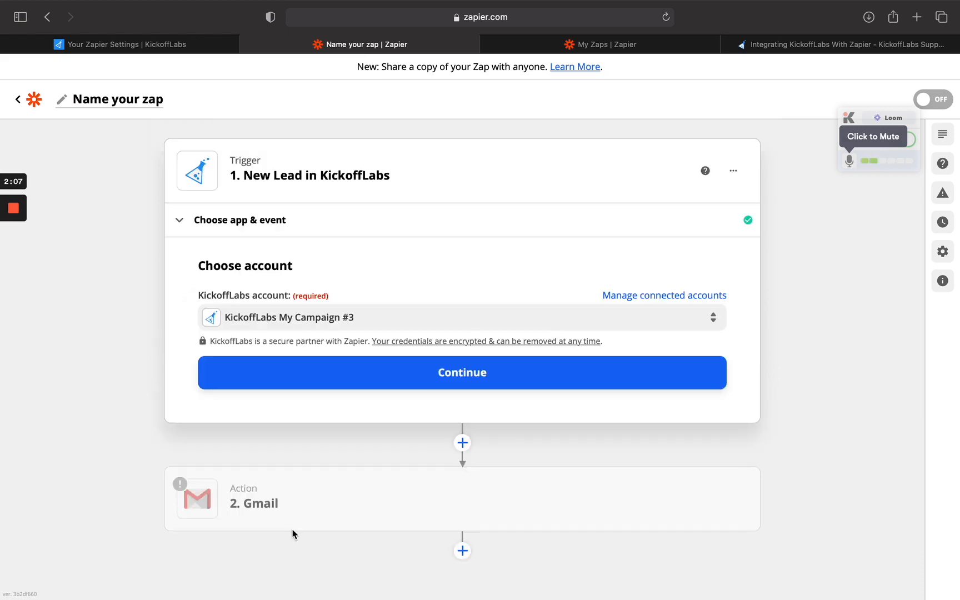
{"action": "left_click", "coordinate": [456, 373]}
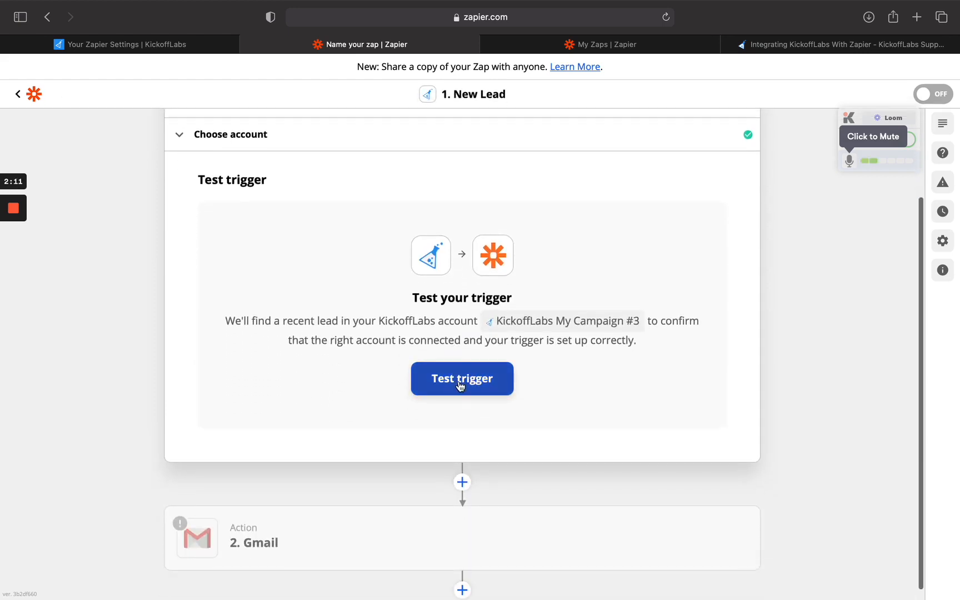
Test the New Lead trigger, review the sample lead's data and continue to the Gmail action
{"action": "left_click", "coordinate": [460, 385]}
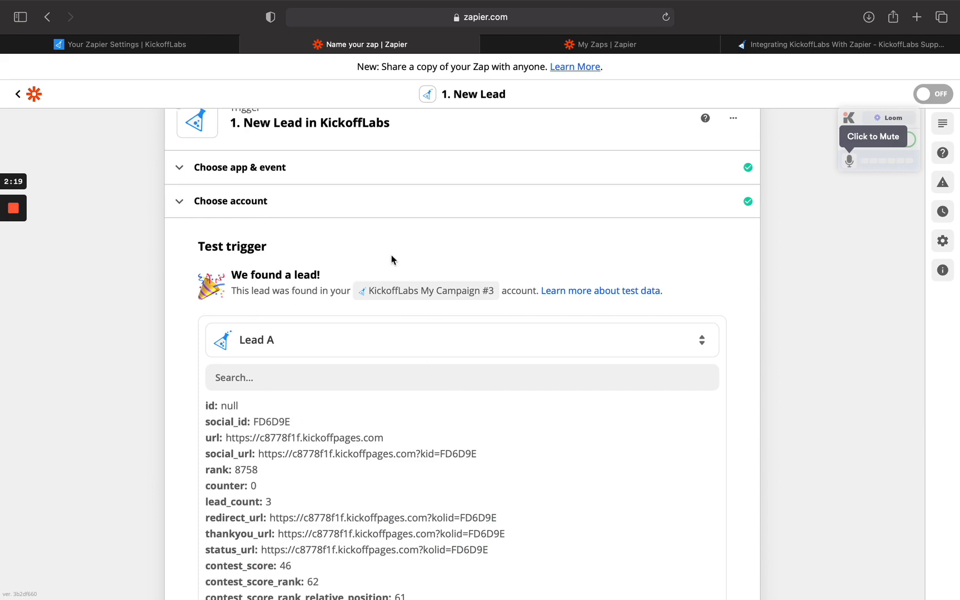
{"action": "scroll", "coordinate": [304, 303], "scroll_direction": "down", "scroll_amount": 2}
{"action": "scroll", "coordinate": [303, 302], "scroll_direction": "down", "scroll_amount": 3}
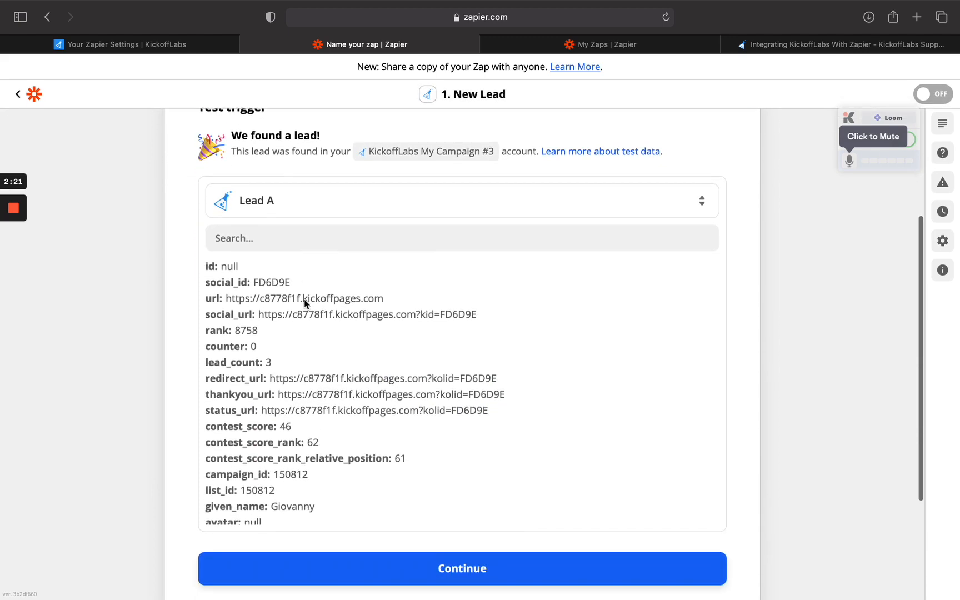
{"action": "scroll", "coordinate": [304, 303], "scroll_direction": "down", "scroll_amount": 4}
{"action": "left_click", "coordinate": [479, 552]}
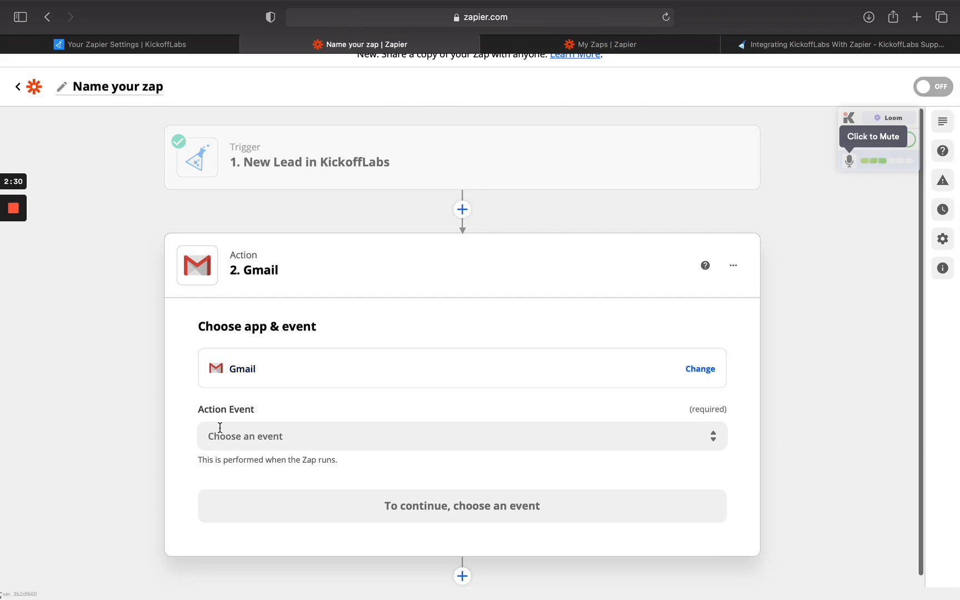
Set the Gmail action event to Create Draft and continue to the account choice
{"action": "left_click", "coordinate": [260, 434]}
{"action": "scroll", "coordinate": [260, 434], "scroll_direction": "down", "scroll_amount": 2}
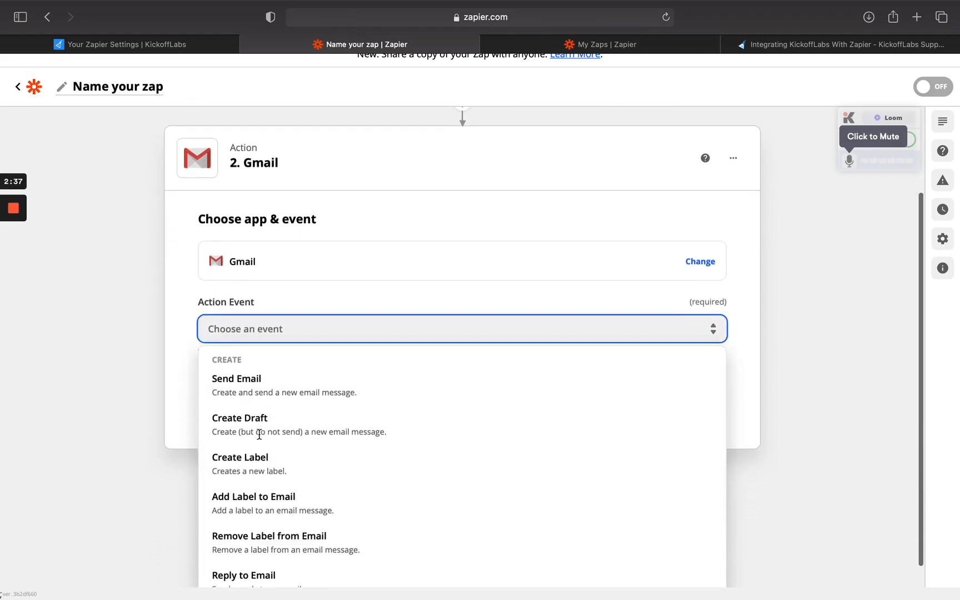
{"action": "scroll", "coordinate": [259, 433], "scroll_direction": "down", "scroll_amount": 1}
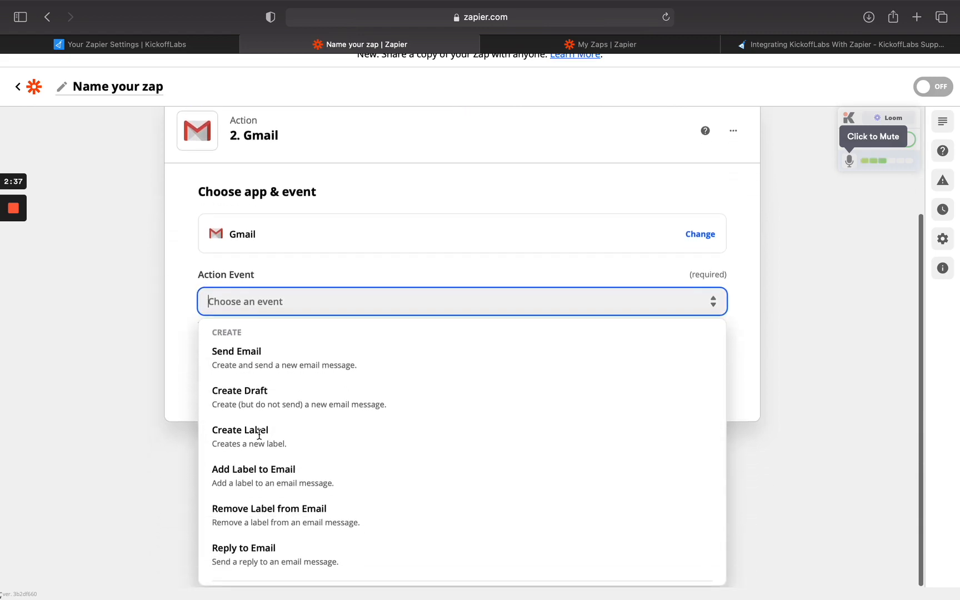
{"action": "left_click", "coordinate": [259, 407]}
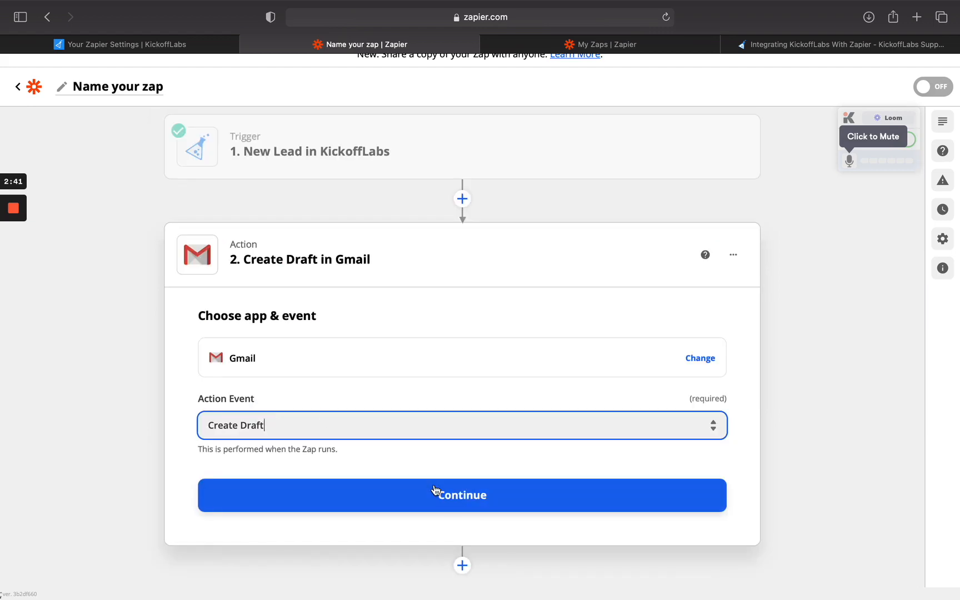
{"action": "left_click", "coordinate": [432, 509]}
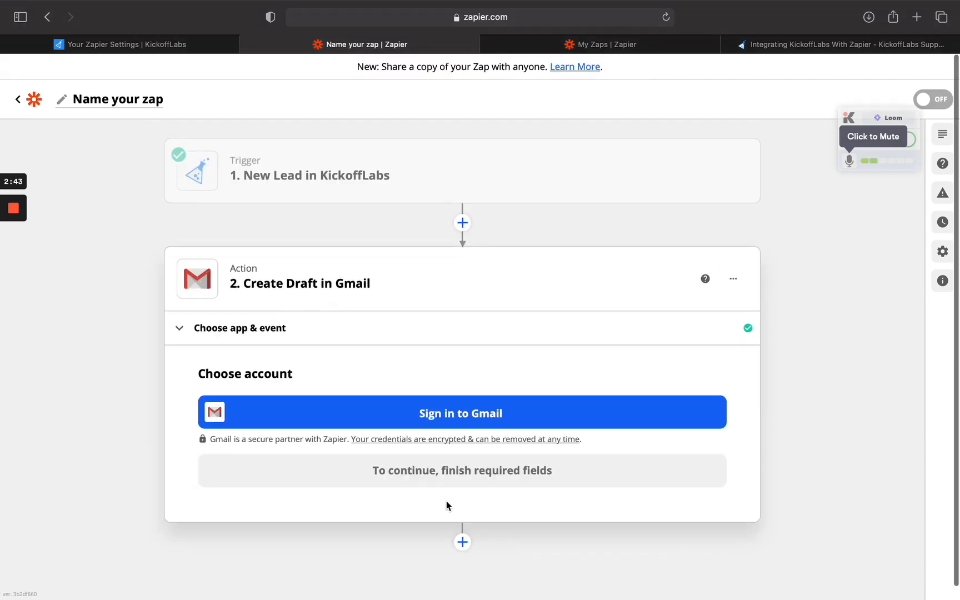
Sign in to Gmail with the KickoffLabs Google account, allow Zapier access and continue to the action setup
{"action": "left_click", "coordinate": [441, 417]}
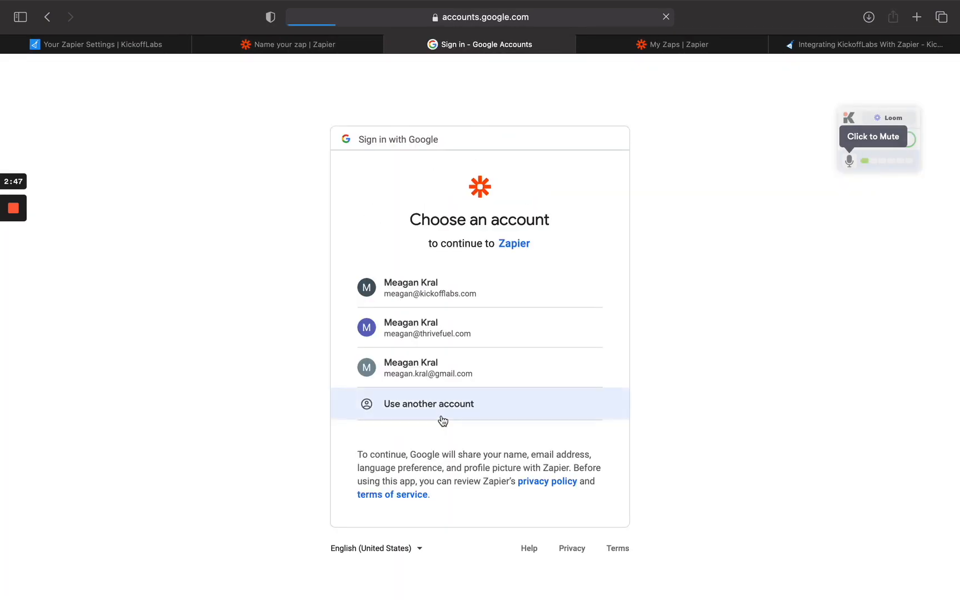
{"action": "left_click", "coordinate": [440, 293]}
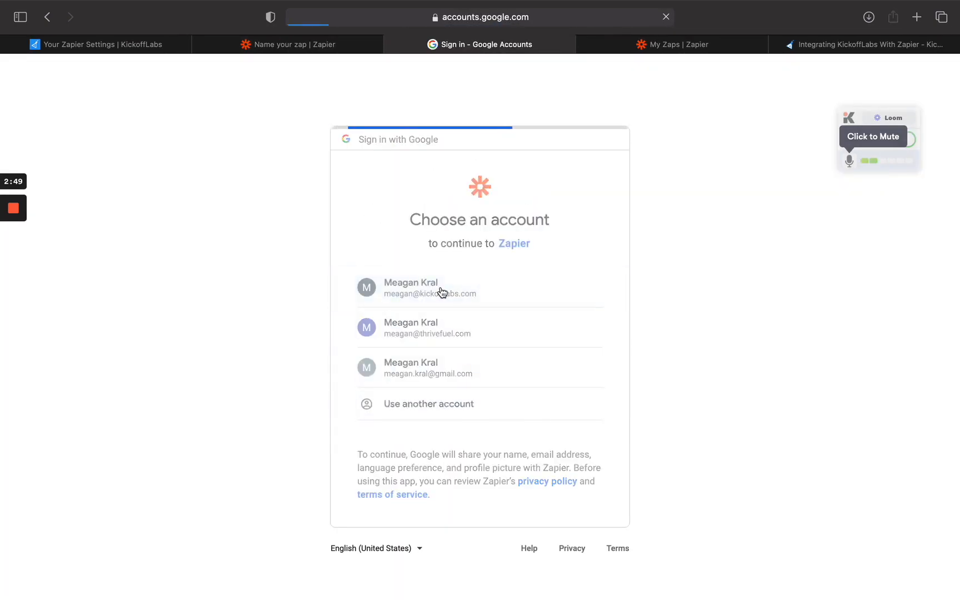
{"action": "left_click", "coordinate": [572, 506]}
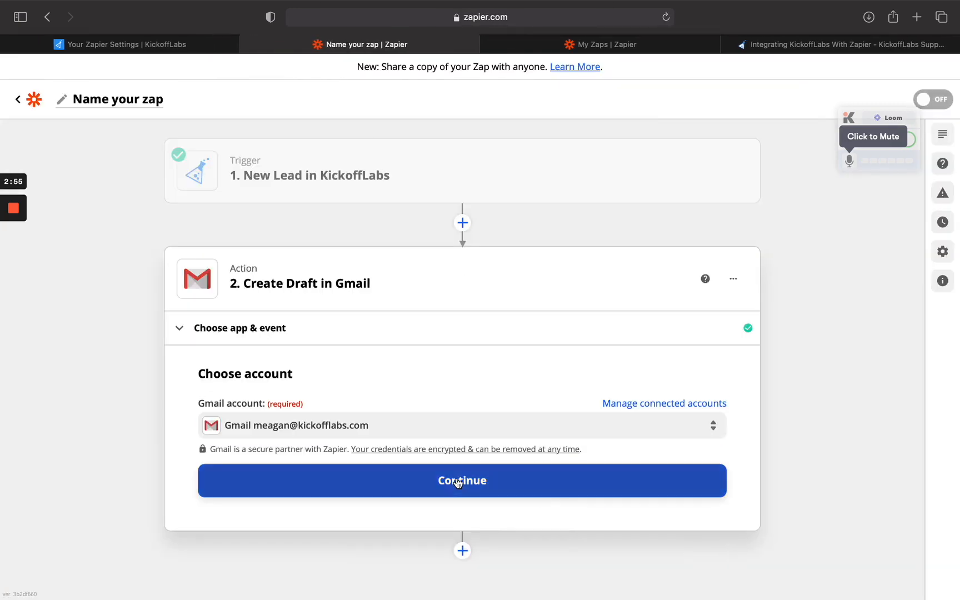
{"action": "left_click", "coordinate": [456, 483]}
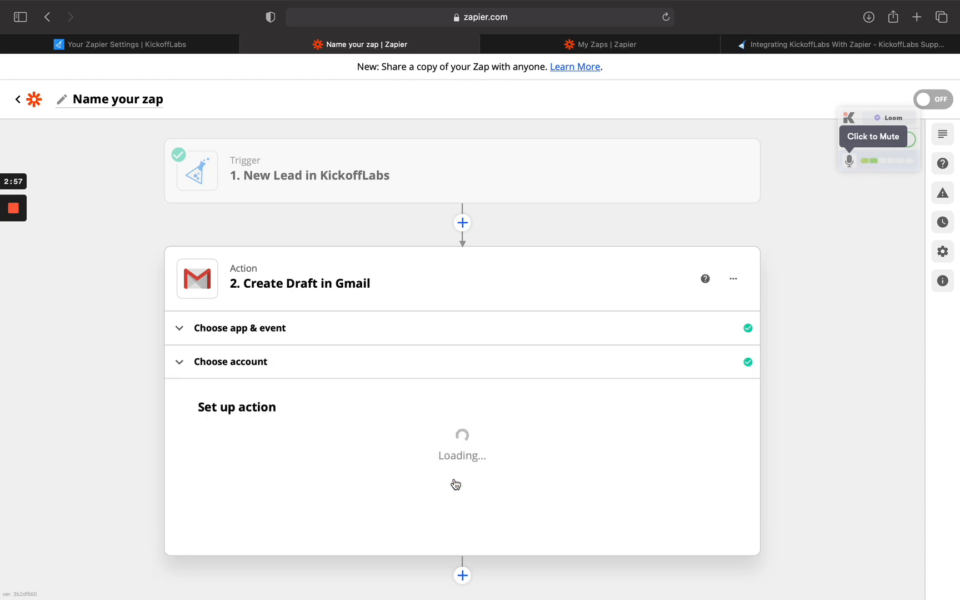
Insert the Email field from the New Lead trigger as the draft's To recipient
{"action": "scroll", "coordinate": [455, 484], "scroll_direction": "down", "scroll_amount": 5}
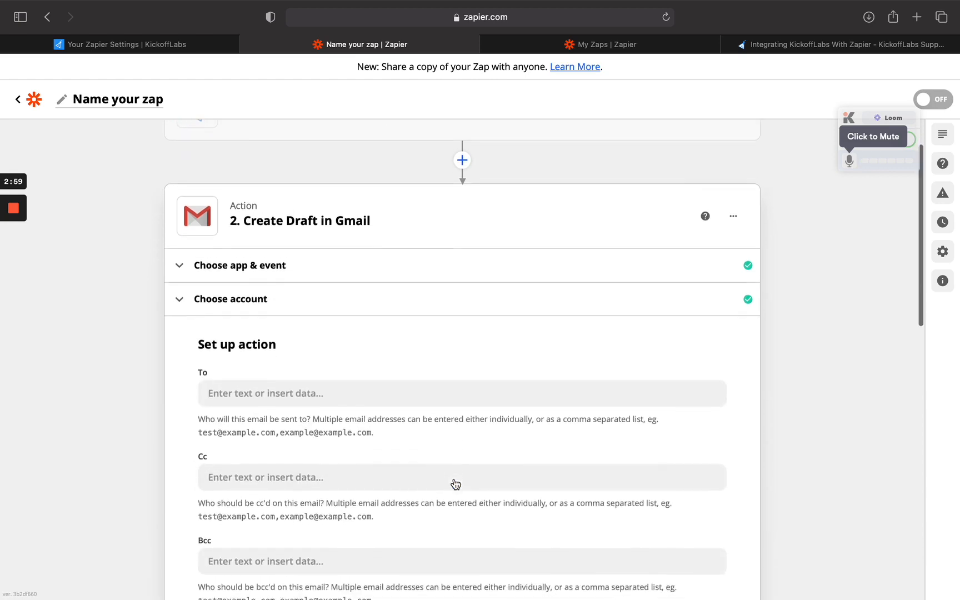
{"action": "scroll", "coordinate": [455, 483], "scroll_direction": "down", "scroll_amount": 2}
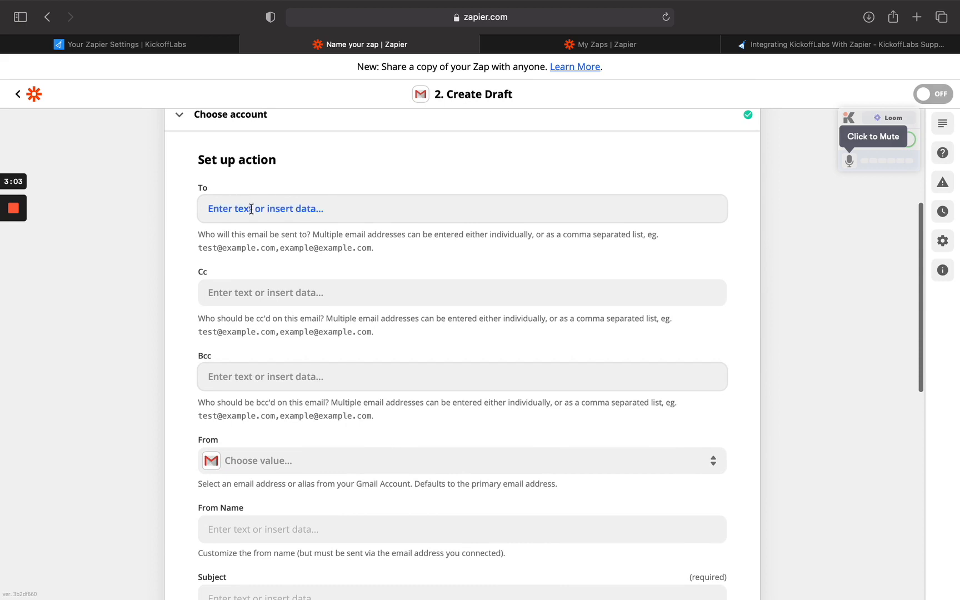
{"action": "left_click", "coordinate": [215, 210]}
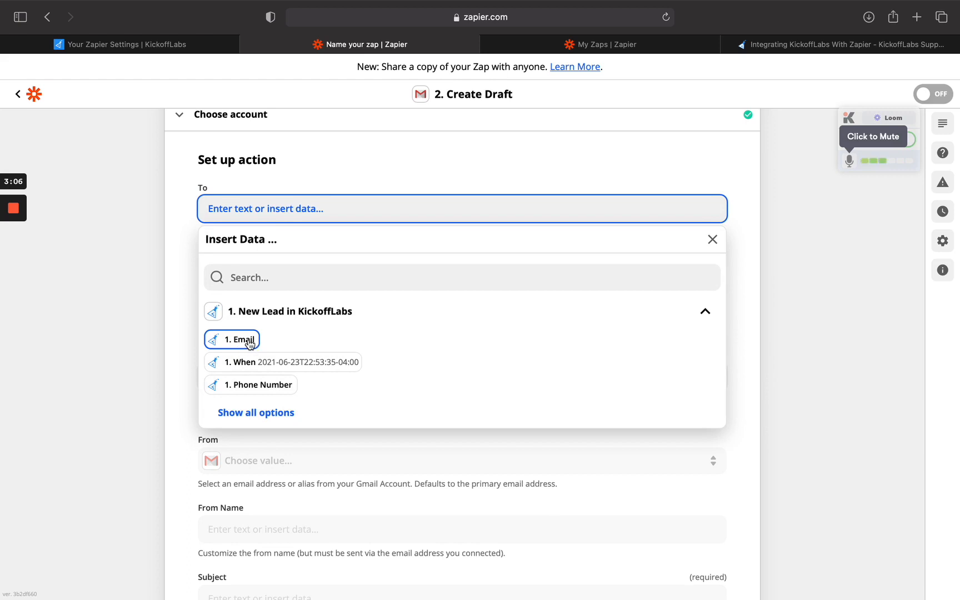
{"action": "left_click", "coordinate": [249, 342]}
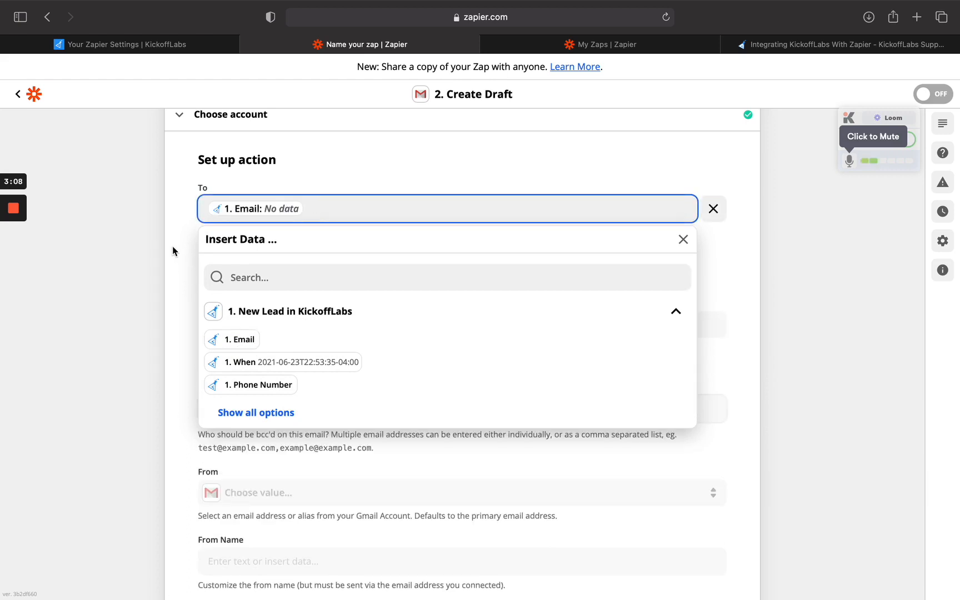
{"action": "left_click", "coordinate": [175, 217]}
{"action": "scroll", "coordinate": [248, 264], "scroll_direction": "down", "scroll_amount": 5}
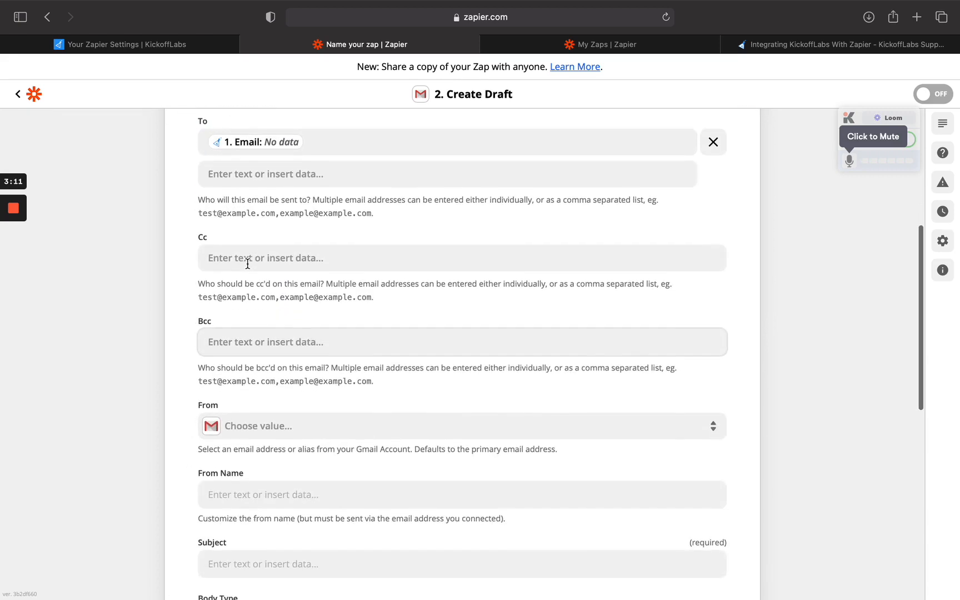
Choose the connected Gmail account's email address as the draft's From address
{"action": "scroll", "coordinate": [248, 263], "scroll_direction": "down", "scroll_amount": 5}
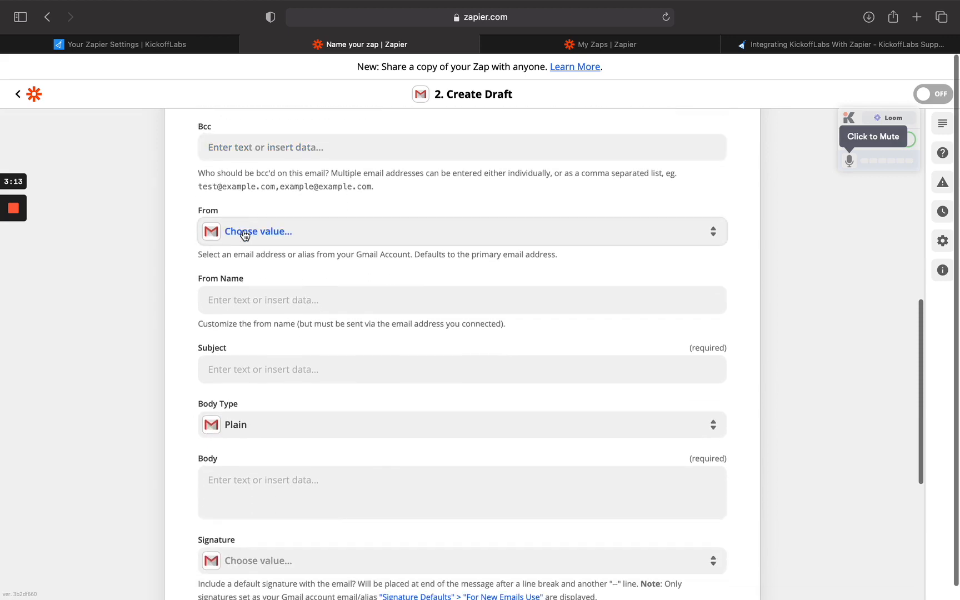
{"action": "left_click", "coordinate": [242, 234]}
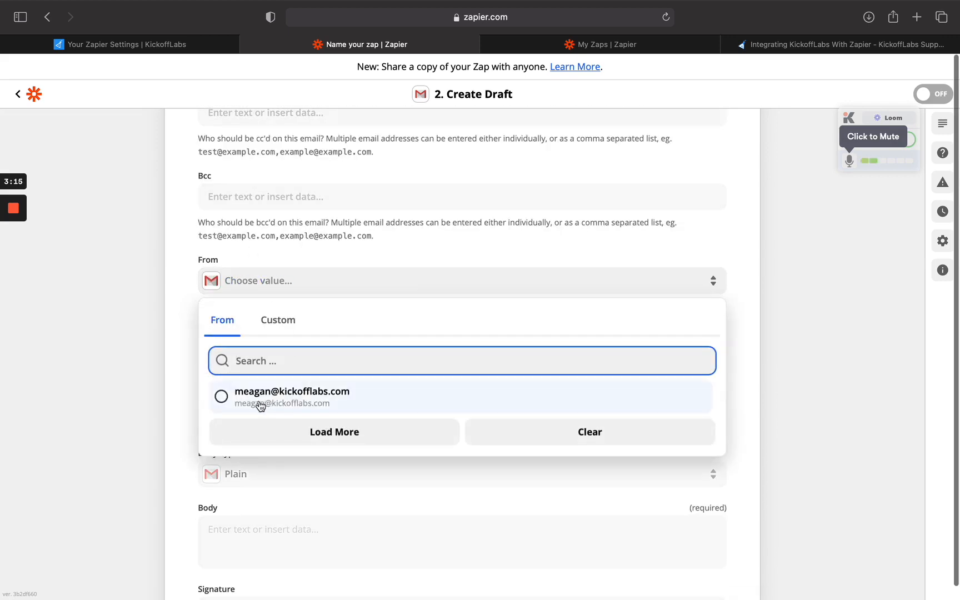
{"action": "left_click", "coordinate": [260, 402]}
Enter "This is a test!" as the draft's subject and "Hello!" as its body
{"action": "scroll", "coordinate": [313, 343], "scroll_direction": "down", "scroll_amount": 7}
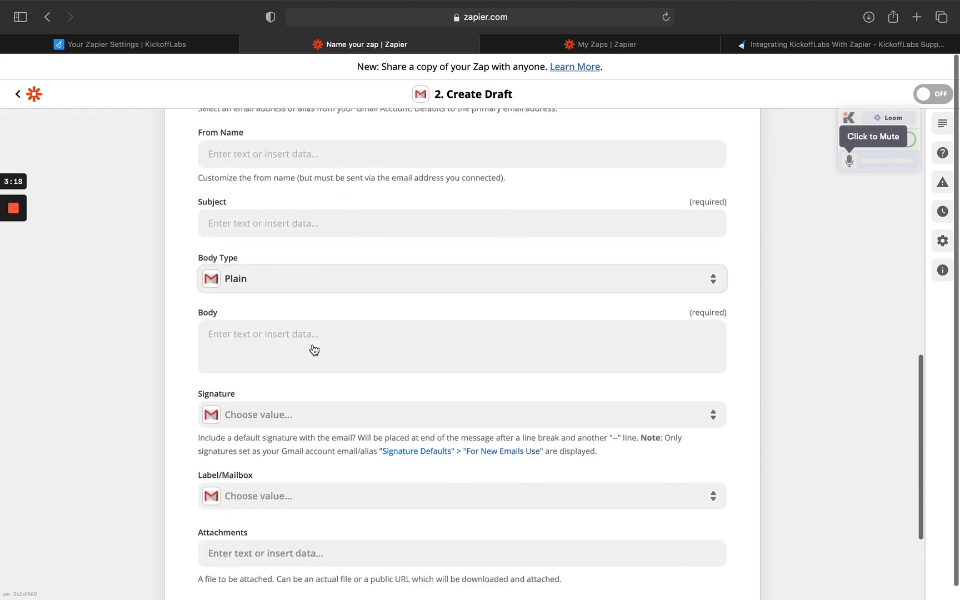
{"action": "left_click", "coordinate": [283, 223]}
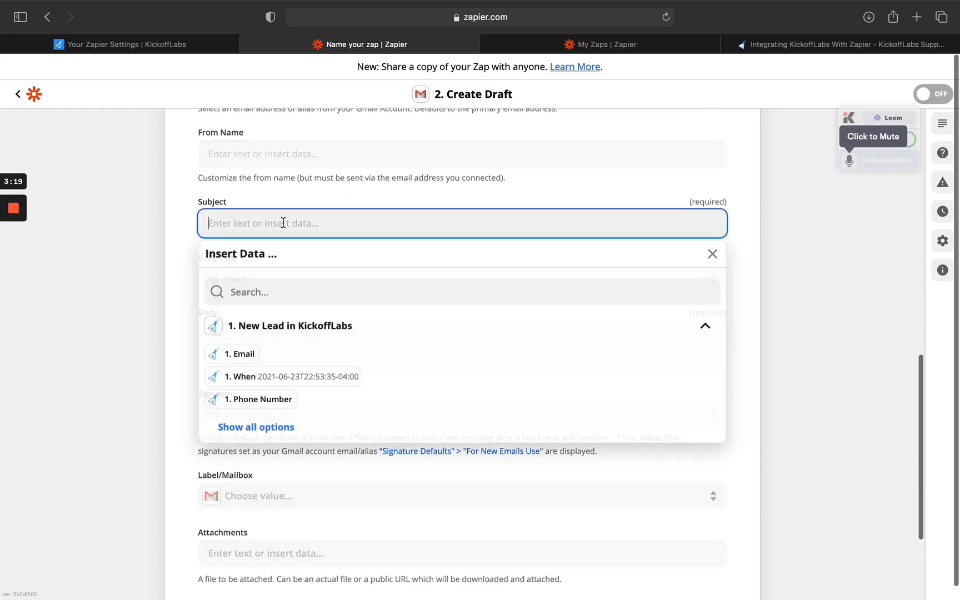
{"action": "scroll", "coordinate": [296, 356], "scroll_direction": "down", "scroll_amount": 1}
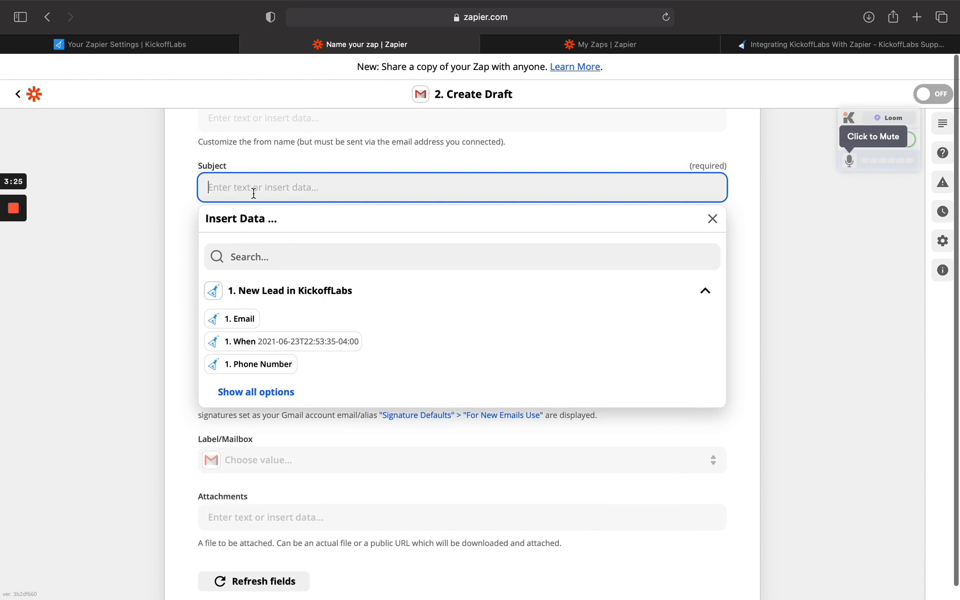
{"action": "type", "text": "This is a test!"}
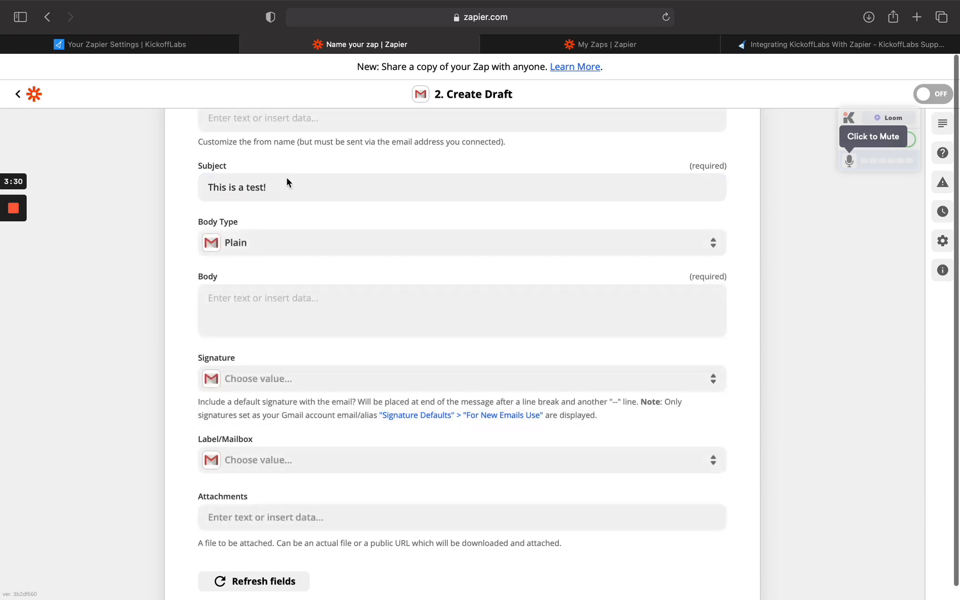
{"action": "left_click", "coordinate": [254, 303]}
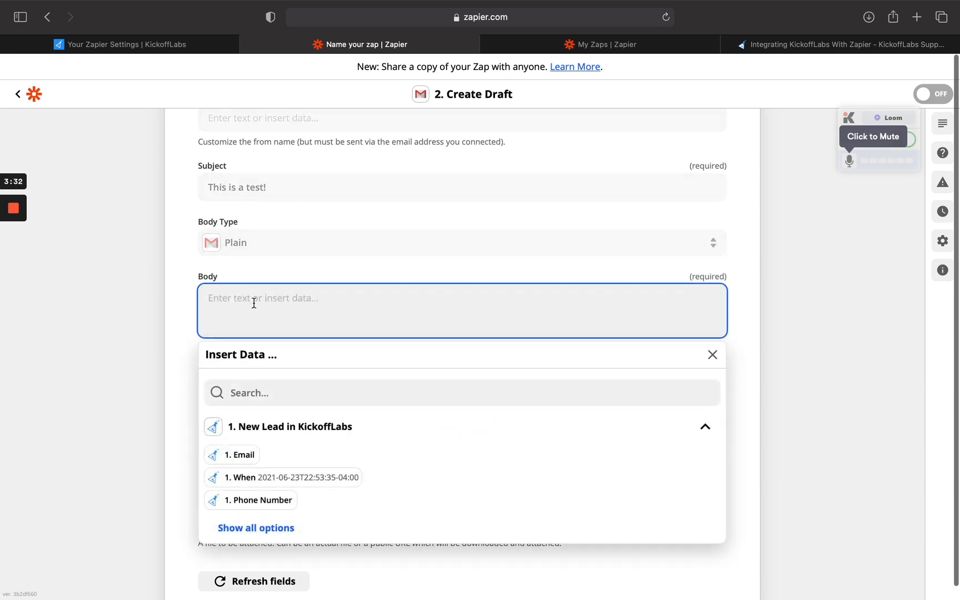
{"action": "type", "text": "Hello!"}
{"action": "left_click", "coordinate": [278, 259]}
Continue past the draft setup, run the Create Draft action test and review its result
{"action": "scroll", "coordinate": [229, 317], "scroll_direction": "down", "scroll_amount": 5}
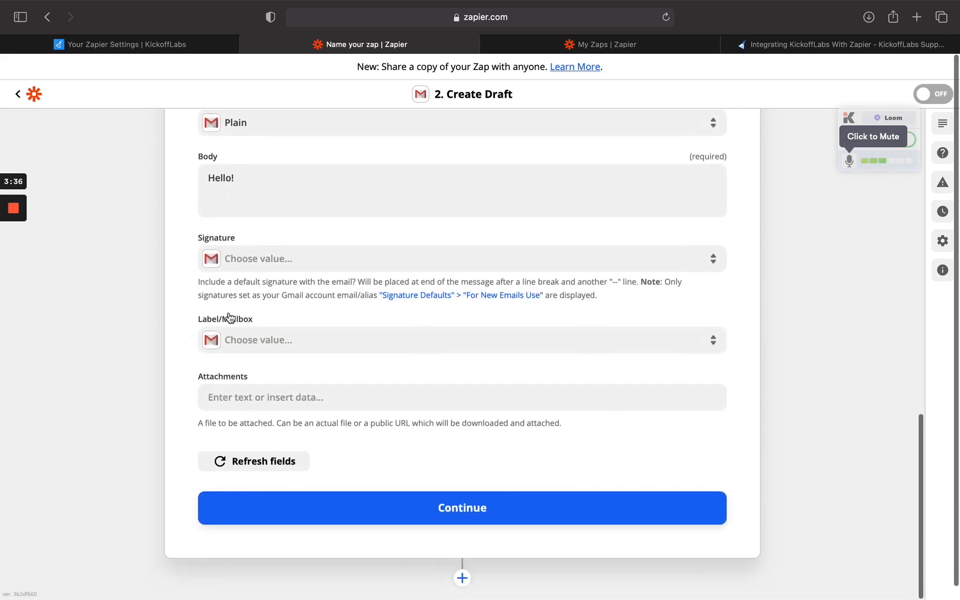
{"action": "left_click", "coordinate": [447, 494]}
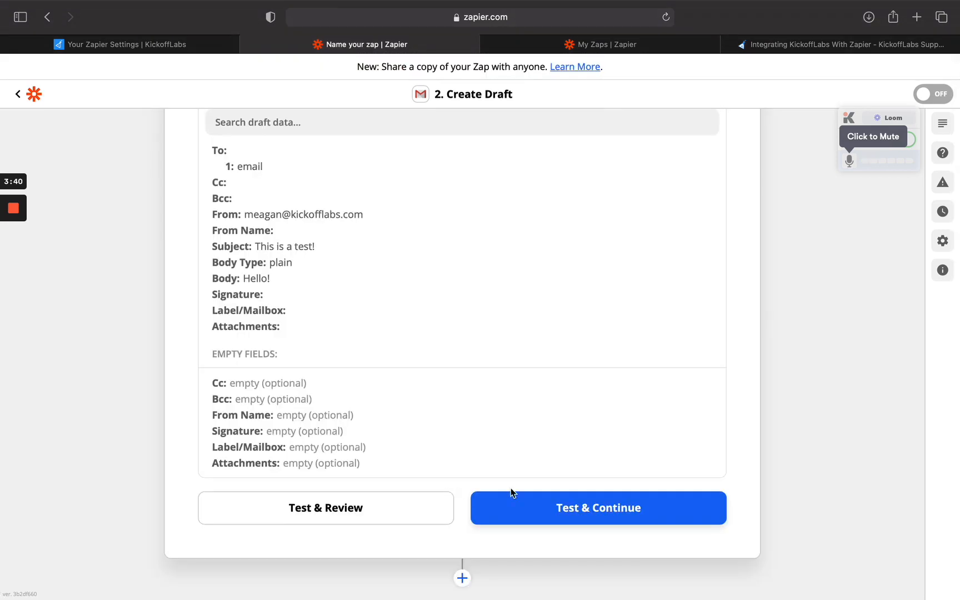
{"action": "left_click", "coordinate": [593, 521]}
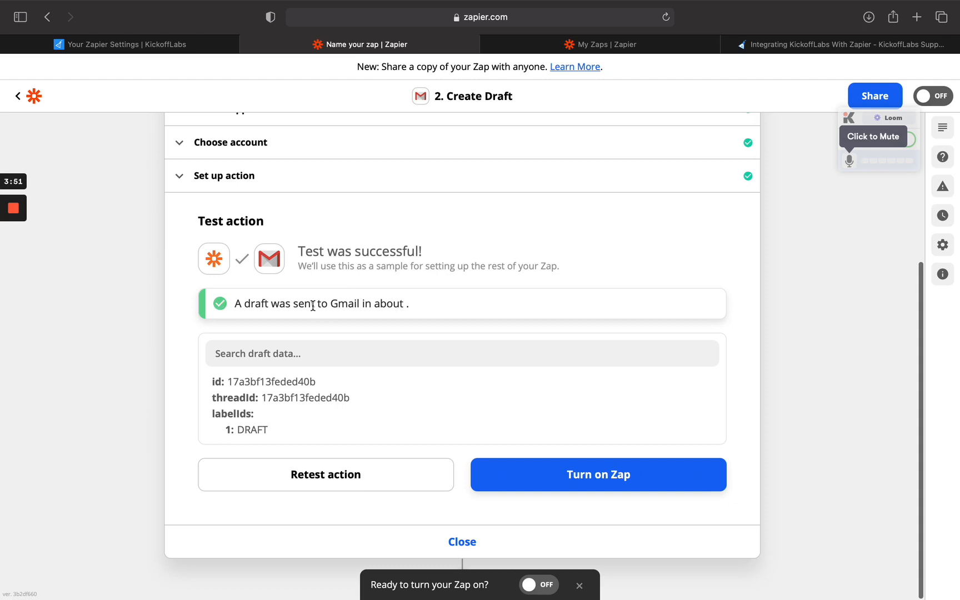
{"action": "scroll", "coordinate": [385, 400], "scroll_direction": "down", "scroll_amount": 1}
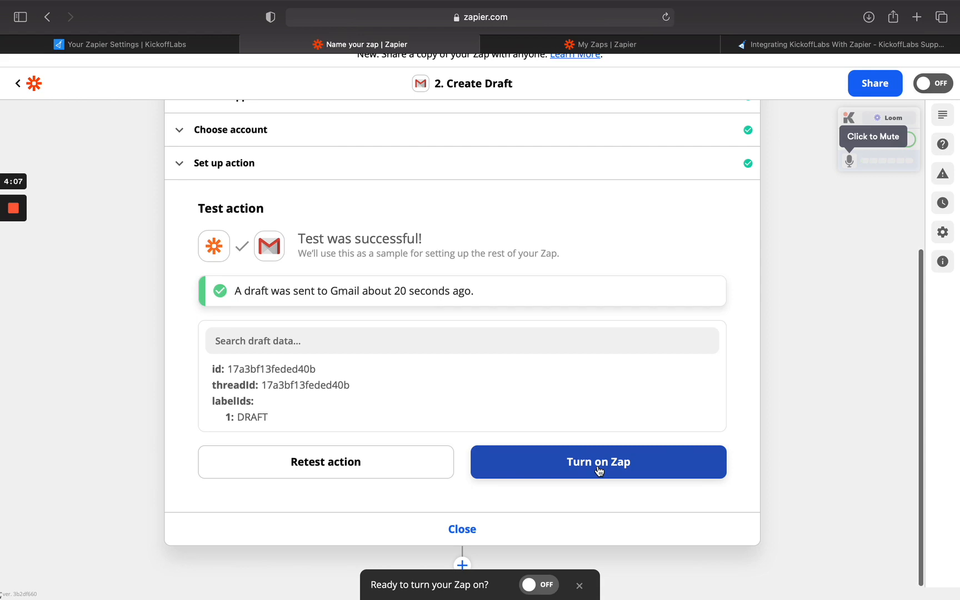
Close the Gmail Zap's browser tab and start a new Zap from the My Zaps page
{"action": "left_click", "coordinate": [248, 44]}
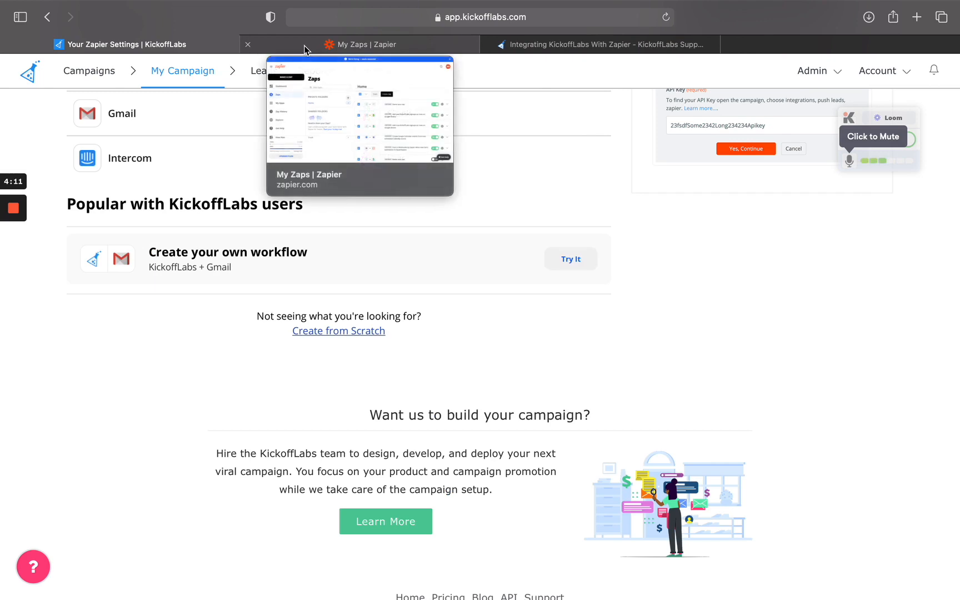
{"action": "left_click", "coordinate": [304, 49]}
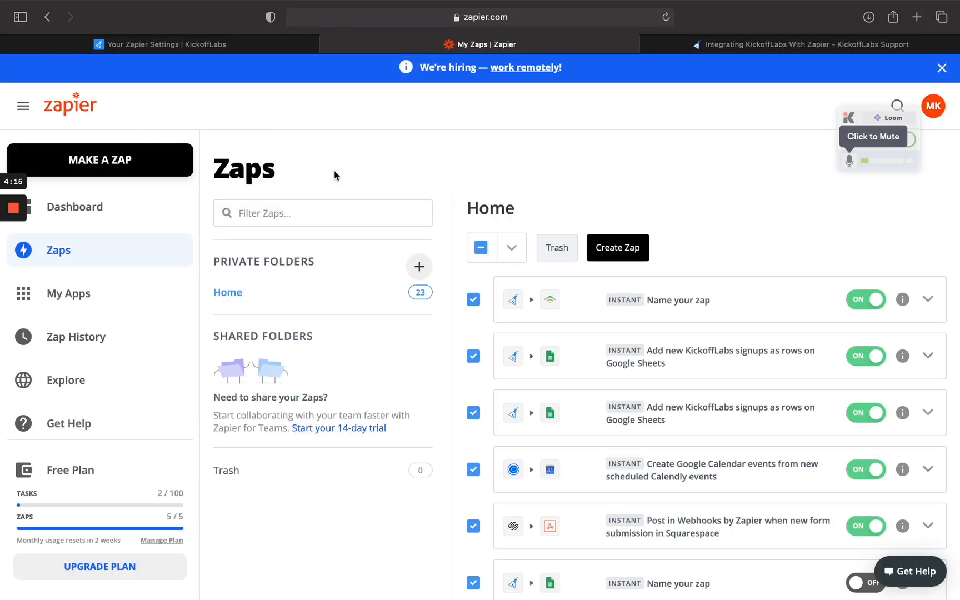
{"action": "left_click", "coordinate": [625, 253]}
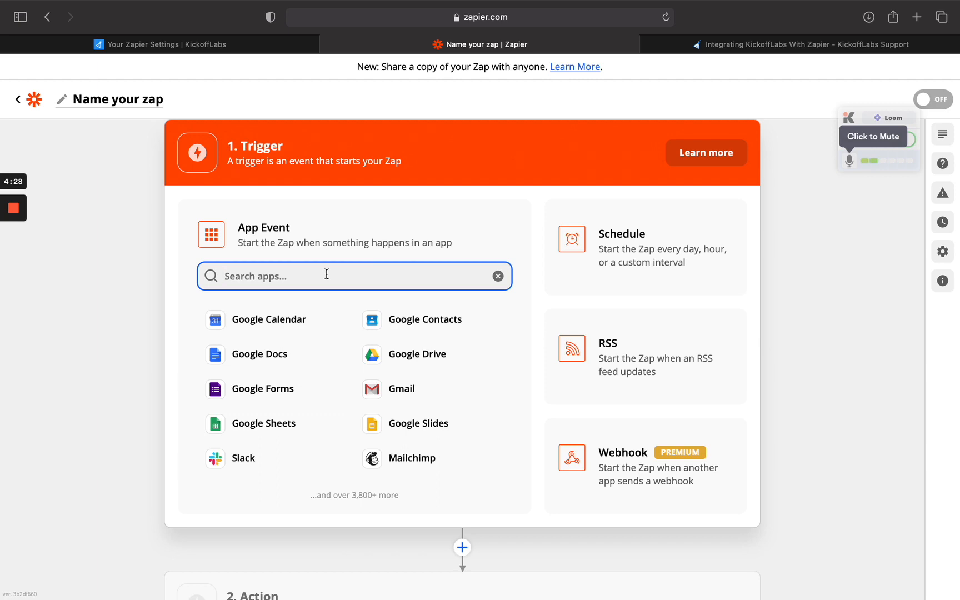
Set the trigger app to Facebook Lead Ads with the New Lead event and continue to the account choice
{"action": "type", "text": "facebook"}
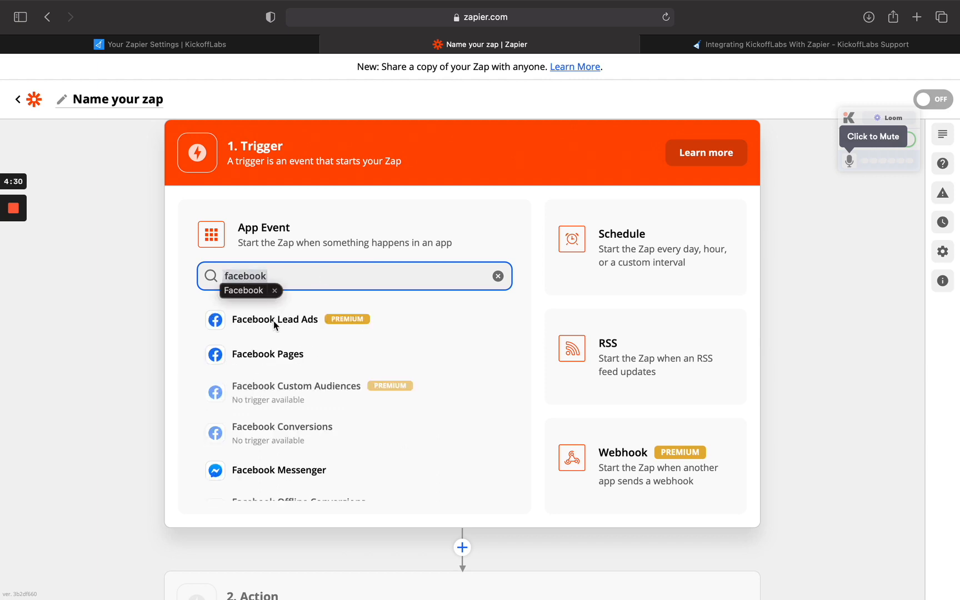
{"action": "left_click", "coordinate": [273, 320]}
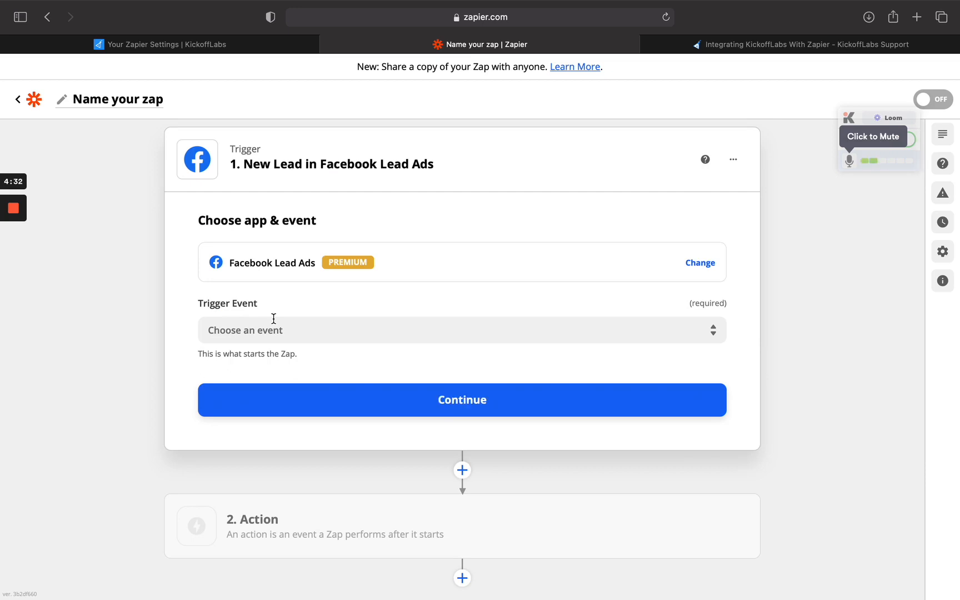
{"action": "left_click", "coordinate": [217, 322]}
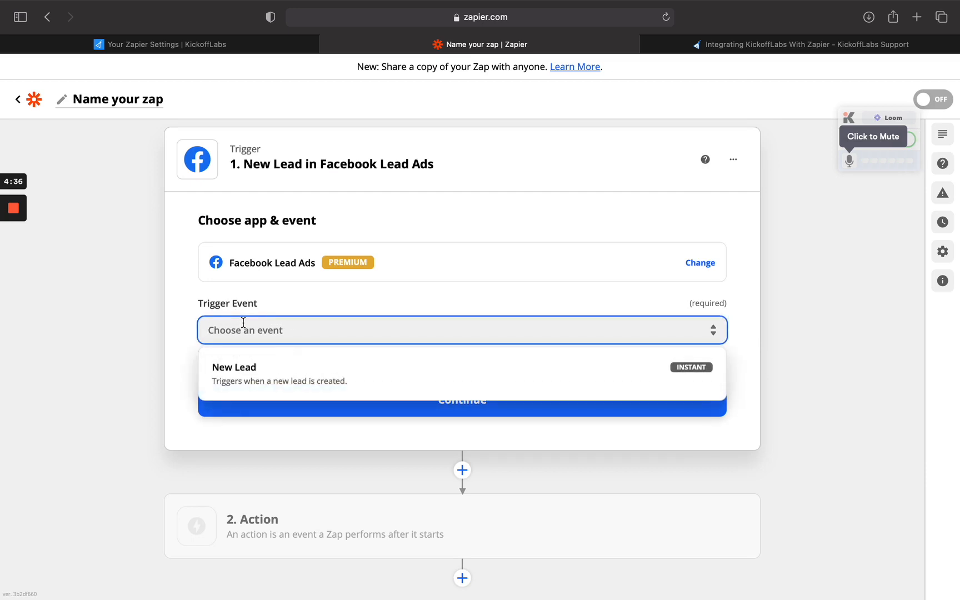
{"action": "left_click", "coordinate": [284, 379]}
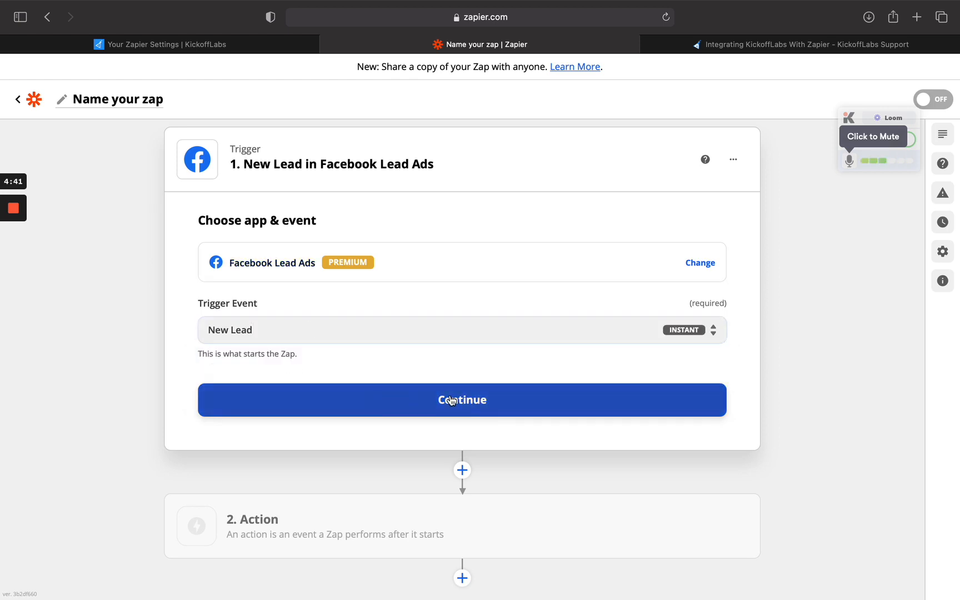
{"action": "left_click", "coordinate": [442, 398]}
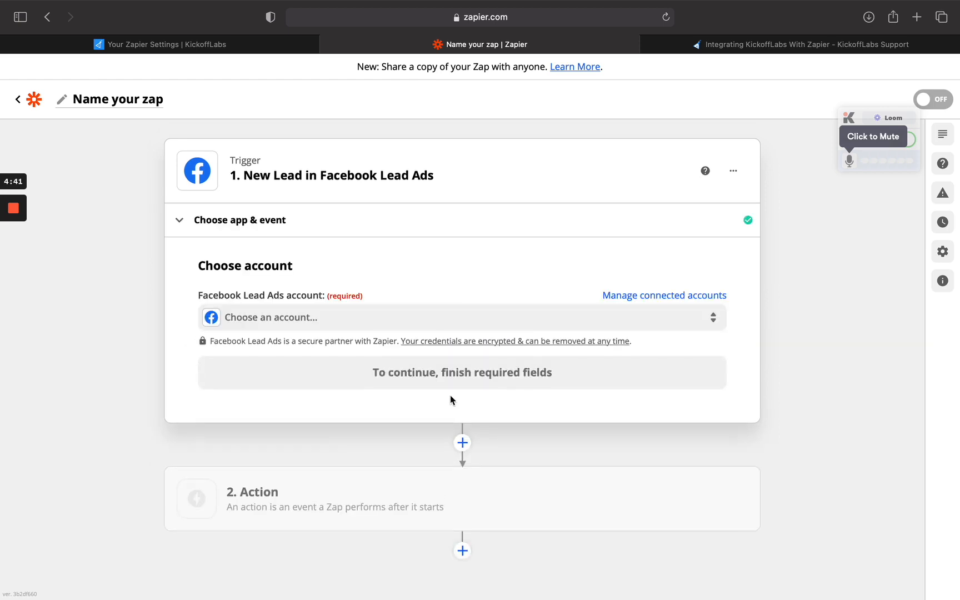
Select the already connected Facebook Lead Ads account and continue to the trigger setup
{"action": "left_click", "coordinate": [275, 319]}
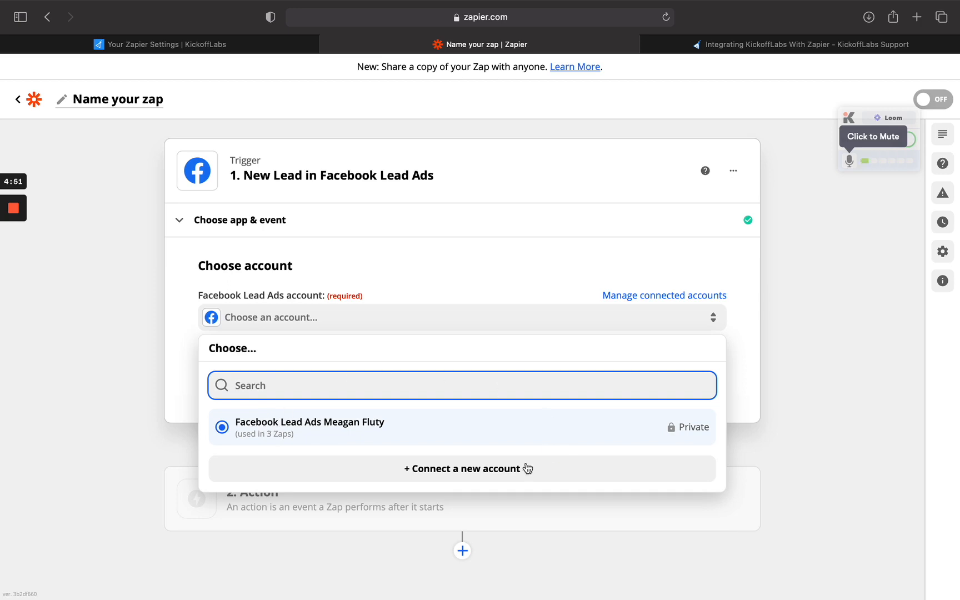
{"action": "left_click", "coordinate": [514, 477]}
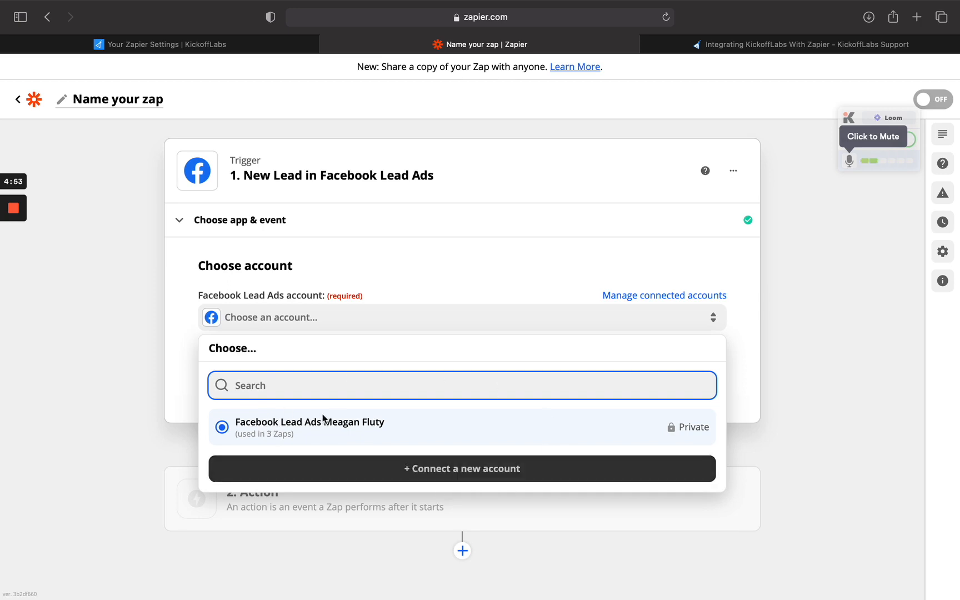
{"action": "left_click", "coordinate": [309, 425]}
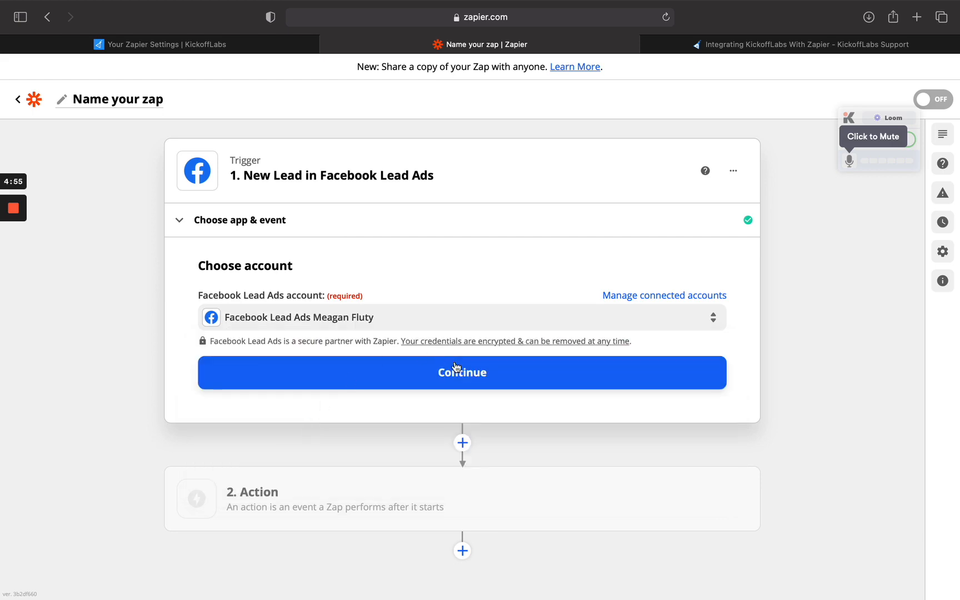
{"action": "left_click", "coordinate": [465, 375]}
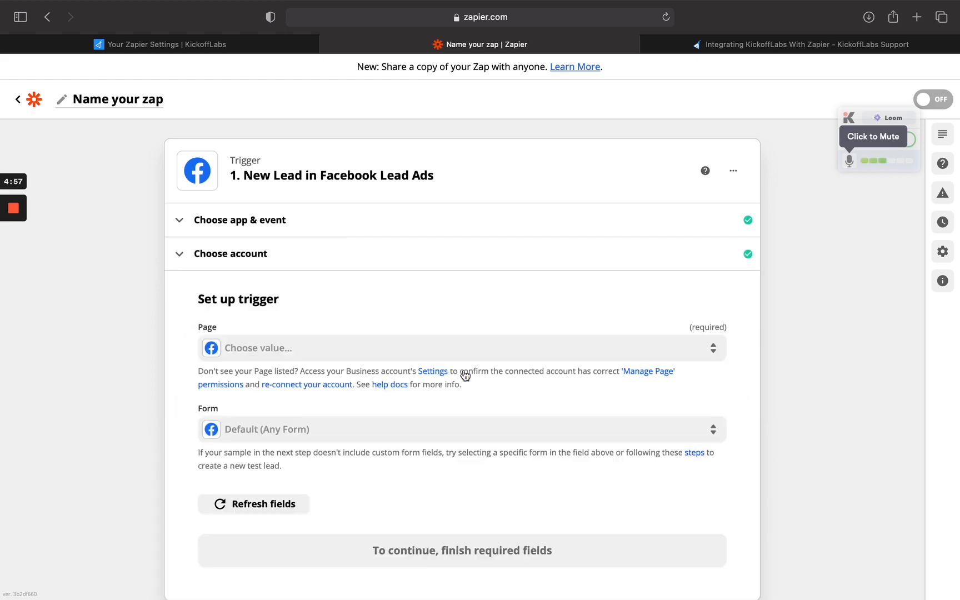
Set the trigger's Page to the account owner's own page and its Form to Default (Any Form), and continue
{"action": "scroll", "coordinate": [465, 375], "scroll_direction": "down", "scroll_amount": 1}
{"action": "scroll", "coordinate": [465, 376], "scroll_direction": "down", "scroll_amount": 1}
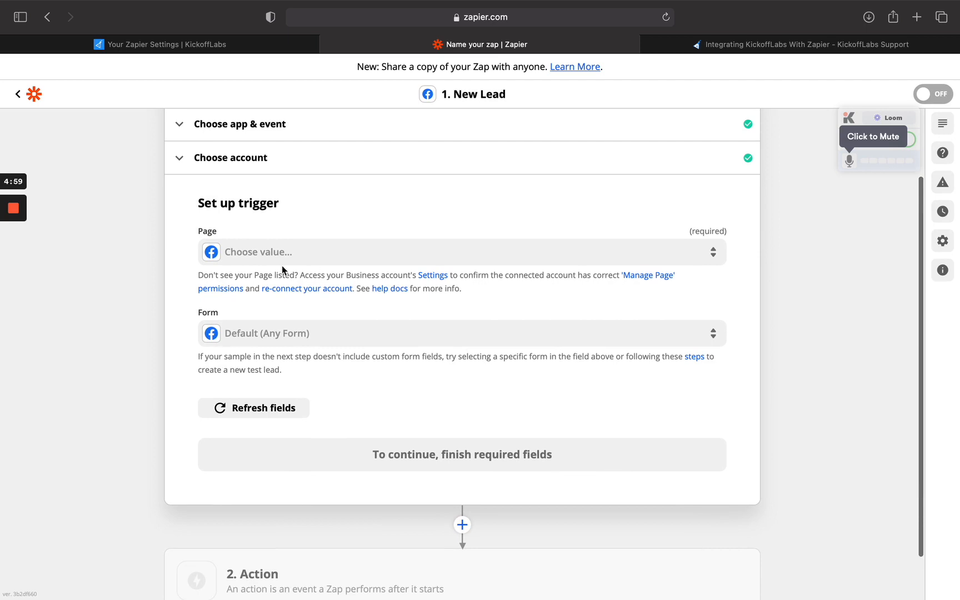
{"action": "left_click", "coordinate": [260, 259]}
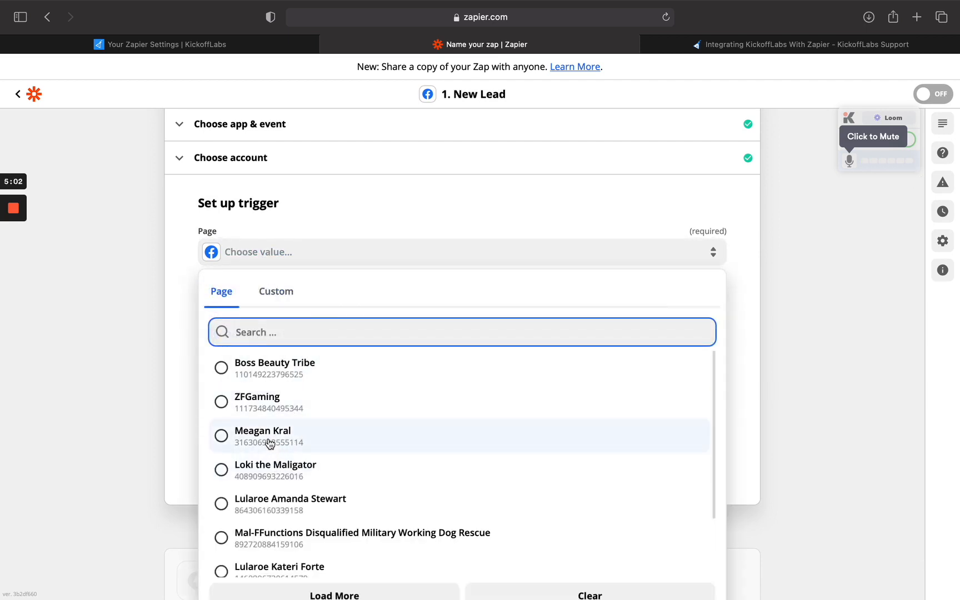
{"action": "left_click", "coordinate": [270, 442]}
{"action": "left_click", "coordinate": [257, 335]}
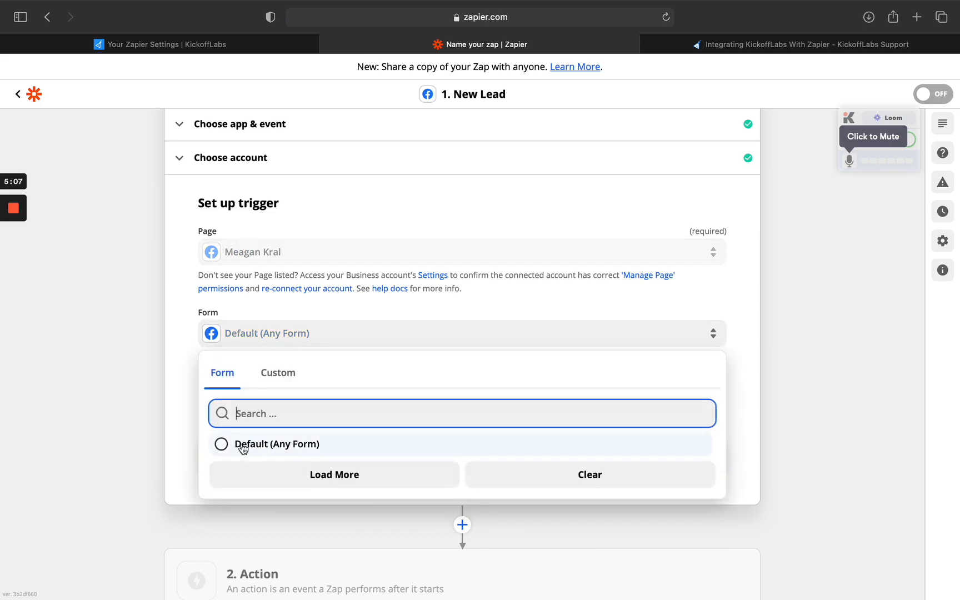
{"action": "left_click", "coordinate": [242, 444]}
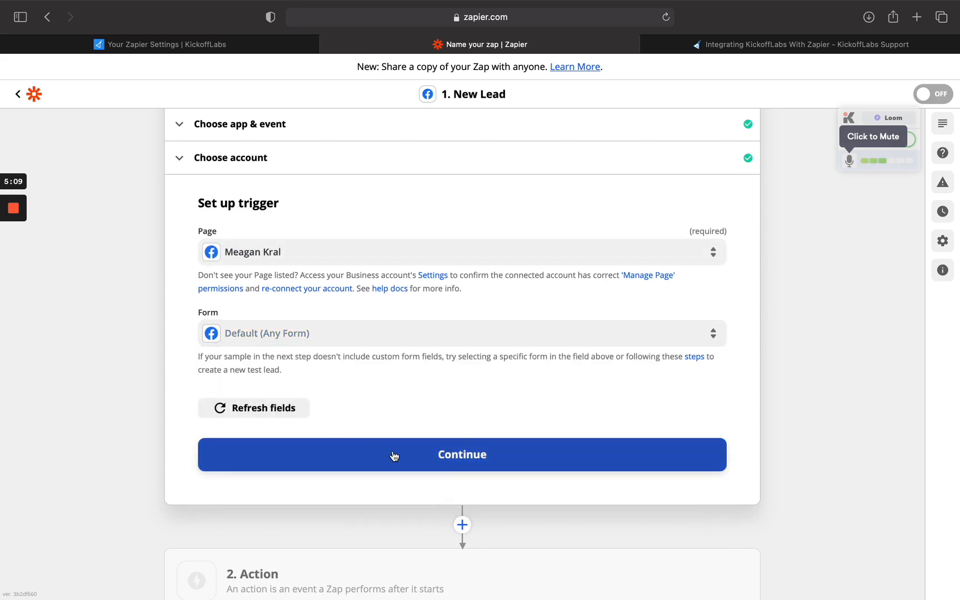
{"action": "left_click", "coordinate": [457, 455]}
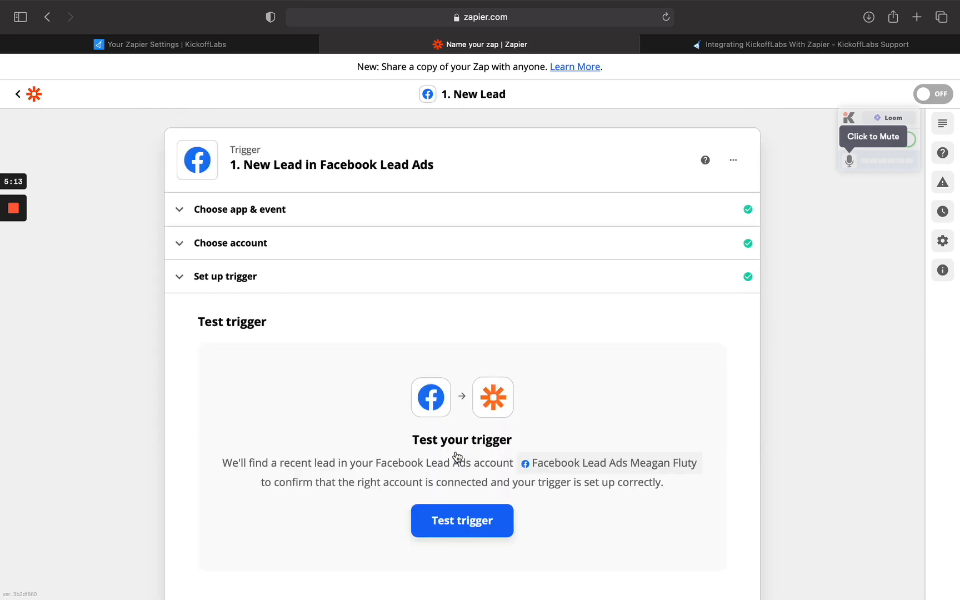
Test the Facebook New Lead trigger, skip the test in favour of the example lead and continue to the action
{"action": "left_click", "coordinate": [459, 522]}
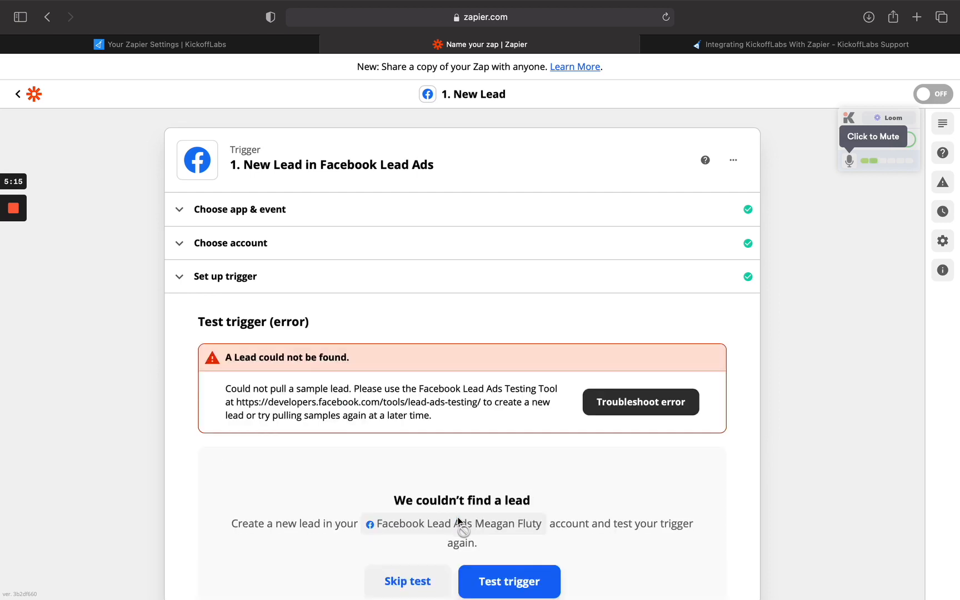
{"action": "scroll", "coordinate": [457, 517], "scroll_direction": "down", "scroll_amount": 3}
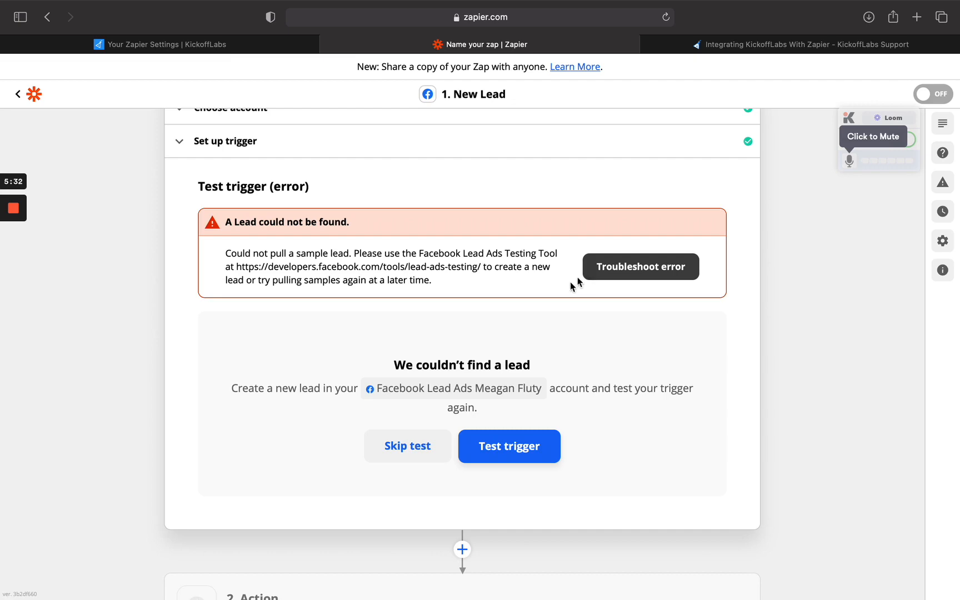
{"action": "left_click", "coordinate": [402, 461]}
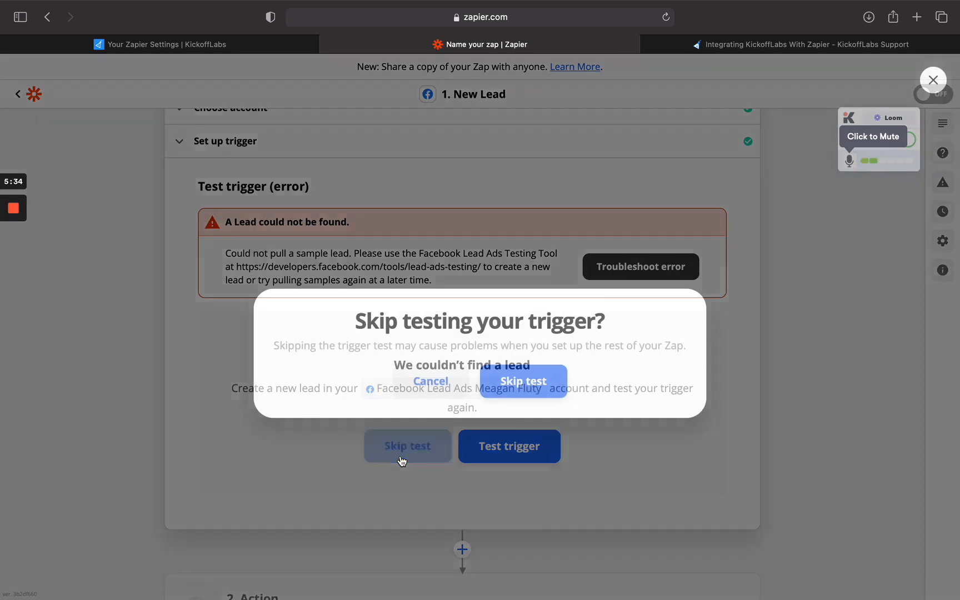
{"action": "left_click", "coordinate": [543, 380]}
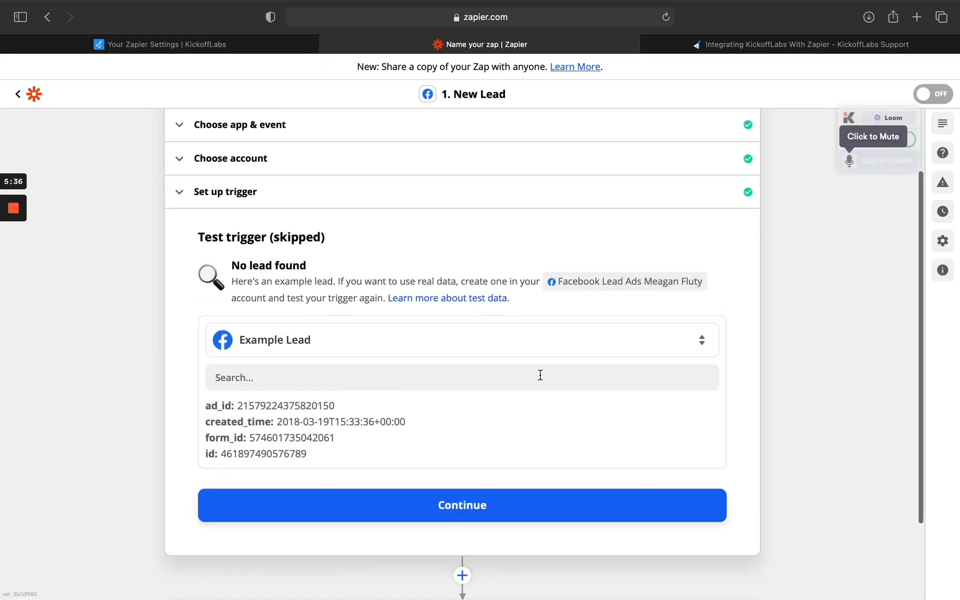
{"action": "left_click", "coordinate": [460, 473]}
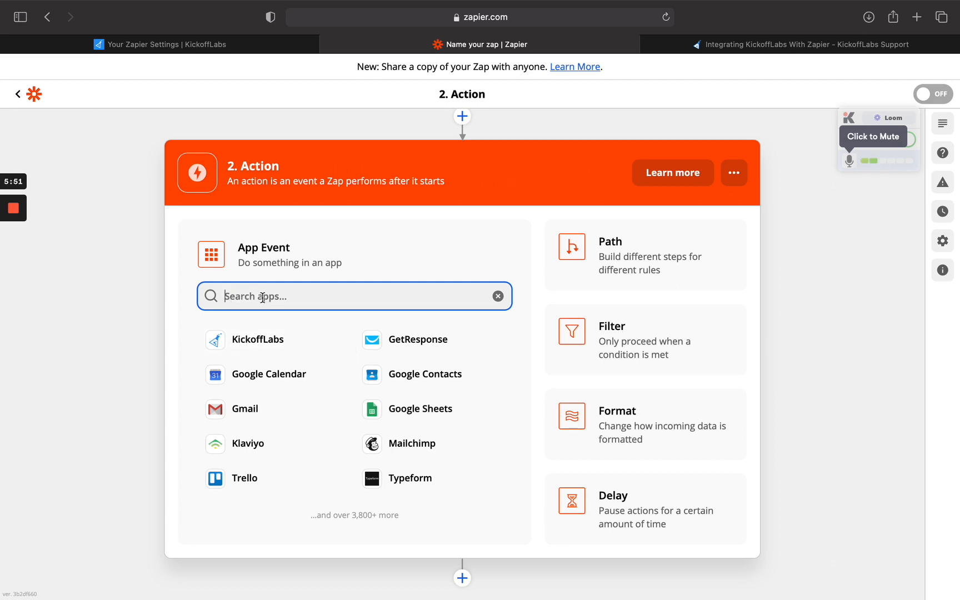
Set the action app to KickoffLabs with the Add or Update Lead event and continue to the account choice
{"action": "left_click", "coordinate": [252, 339]}
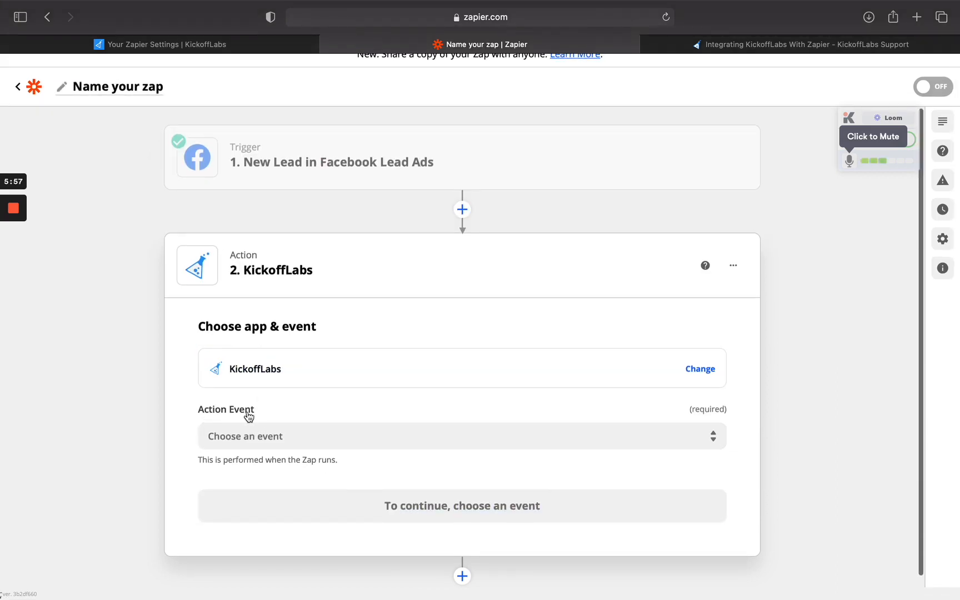
{"action": "left_click", "coordinate": [253, 432]}
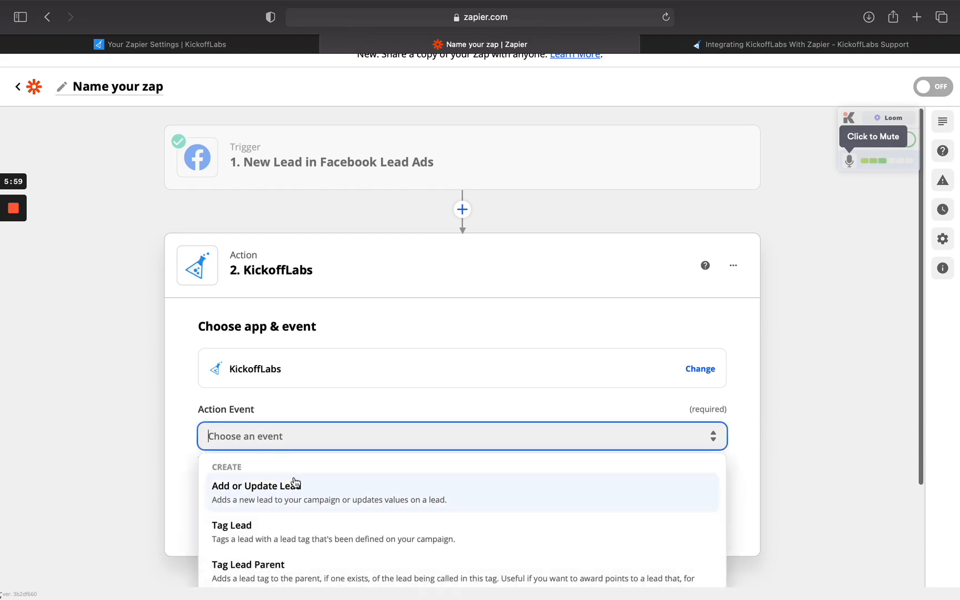
{"action": "scroll", "coordinate": [294, 484], "scroll_direction": "down", "scroll_amount": 2}
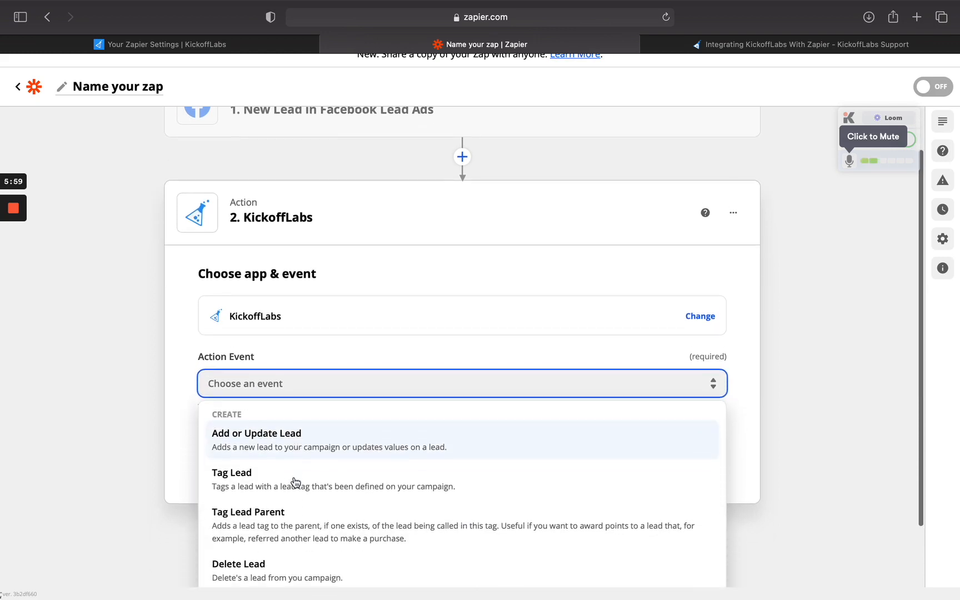
{"action": "left_click", "coordinate": [271, 436]}
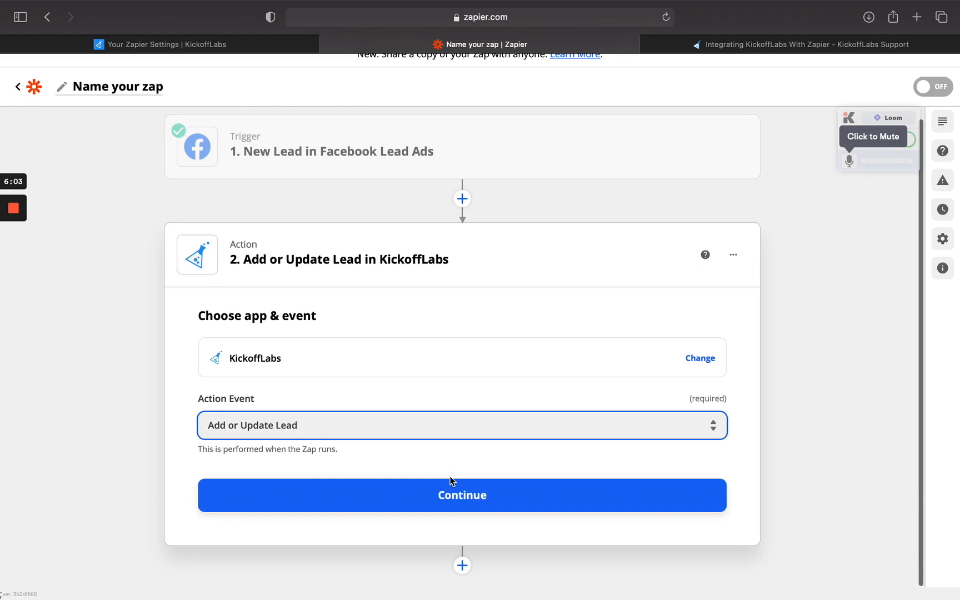
{"action": "left_click", "coordinate": [466, 496]}
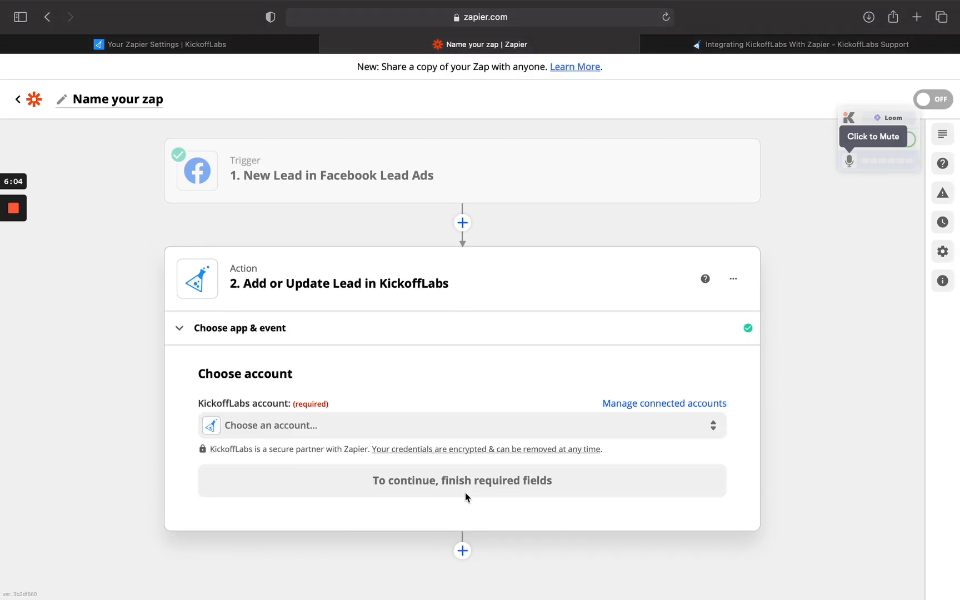
Select the connected KickoffLabs My Campaign #3 account for the action and continue to the action setup
{"action": "left_click", "coordinate": [287, 416]}
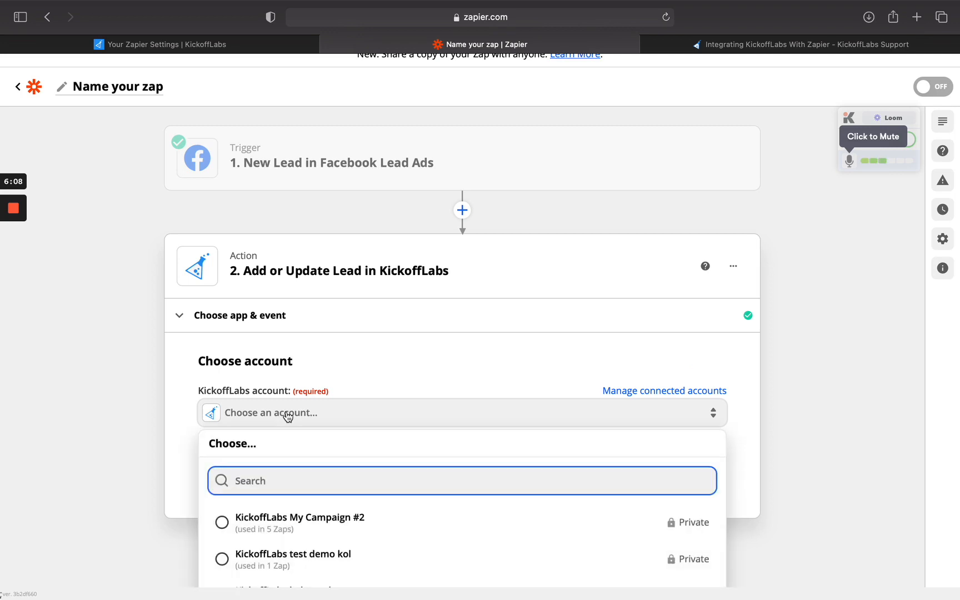
{"action": "scroll", "coordinate": [288, 417], "scroll_direction": "down", "scroll_amount": 3}
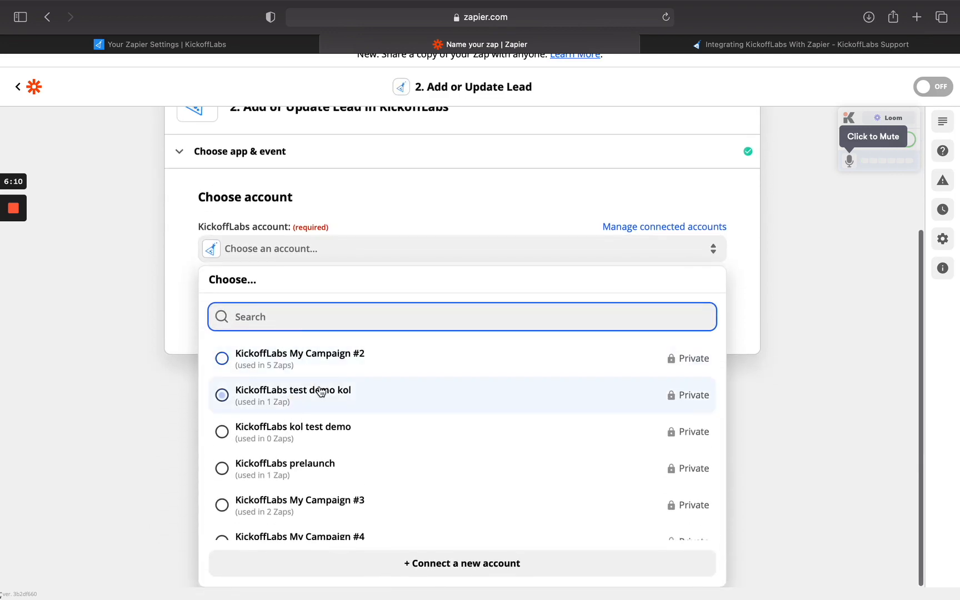
{"action": "left_click", "coordinate": [359, 483]}
{"action": "scroll", "coordinate": [360, 486], "scroll_direction": "down", "scroll_amount": 2}
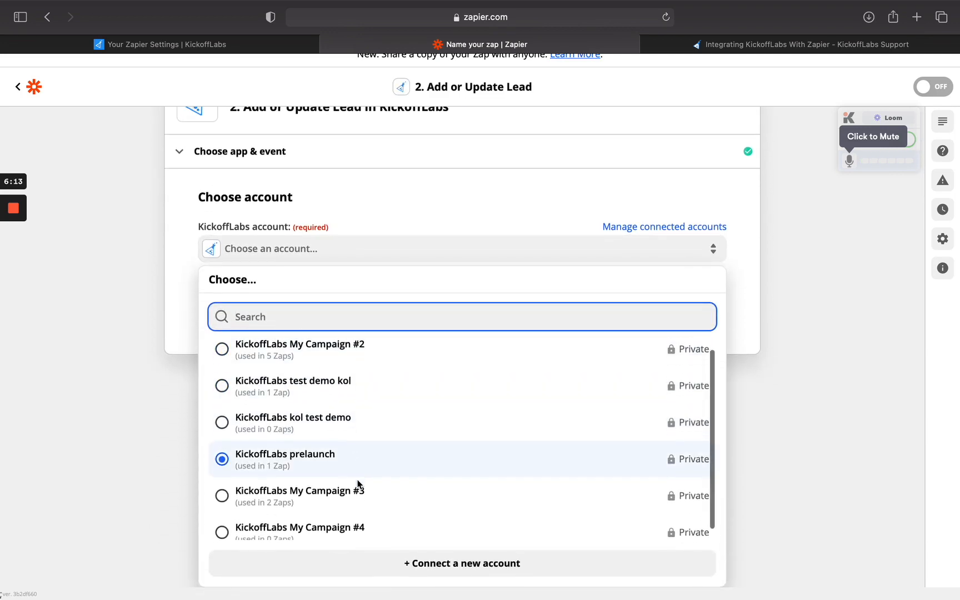
{"action": "left_click", "coordinate": [493, 538]}
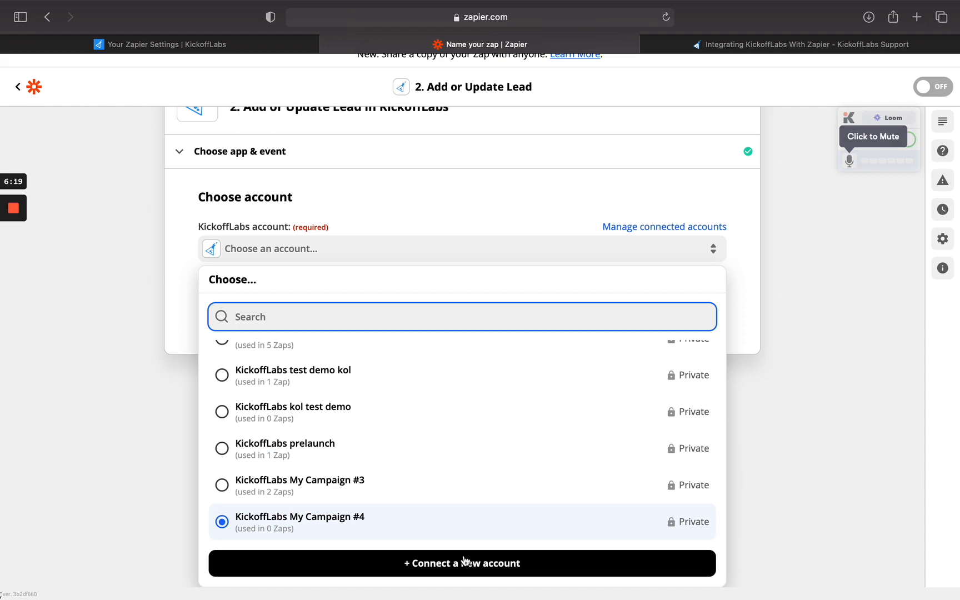
{"action": "scroll", "coordinate": [357, 467], "scroll_direction": "up", "scroll_amount": 2}
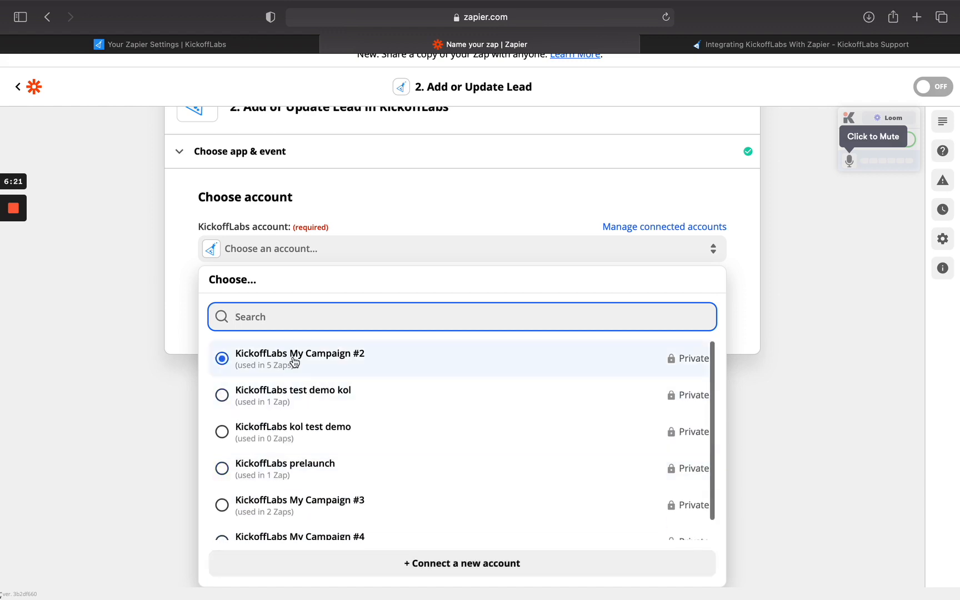
{"action": "left_click", "coordinate": [300, 508]}
{"action": "left_click", "coordinate": [467, 467]}
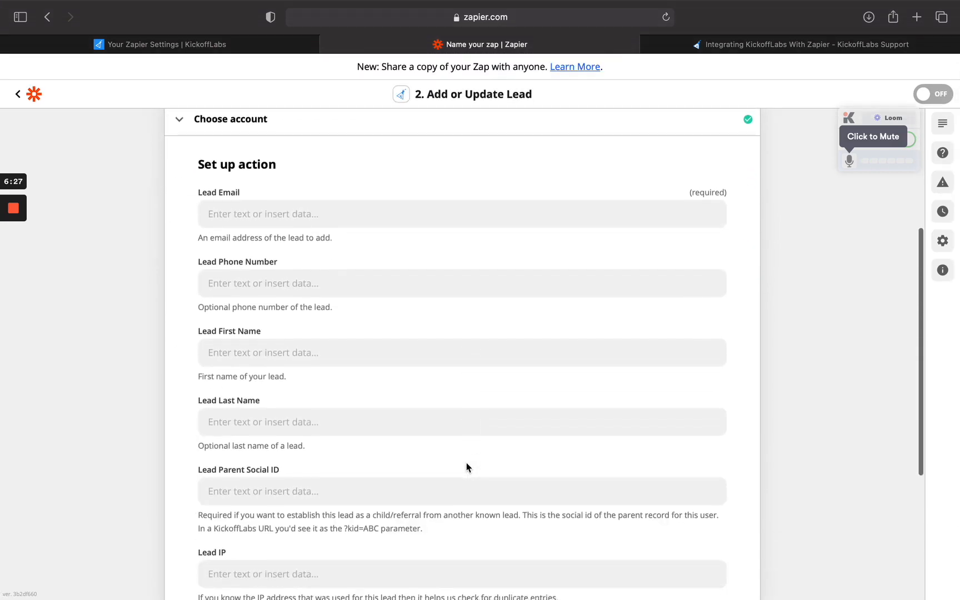
Search all the Facebook lead data for "email" to fill the Lead Email field, and close the list
{"action": "left_click", "coordinate": [232, 211]}
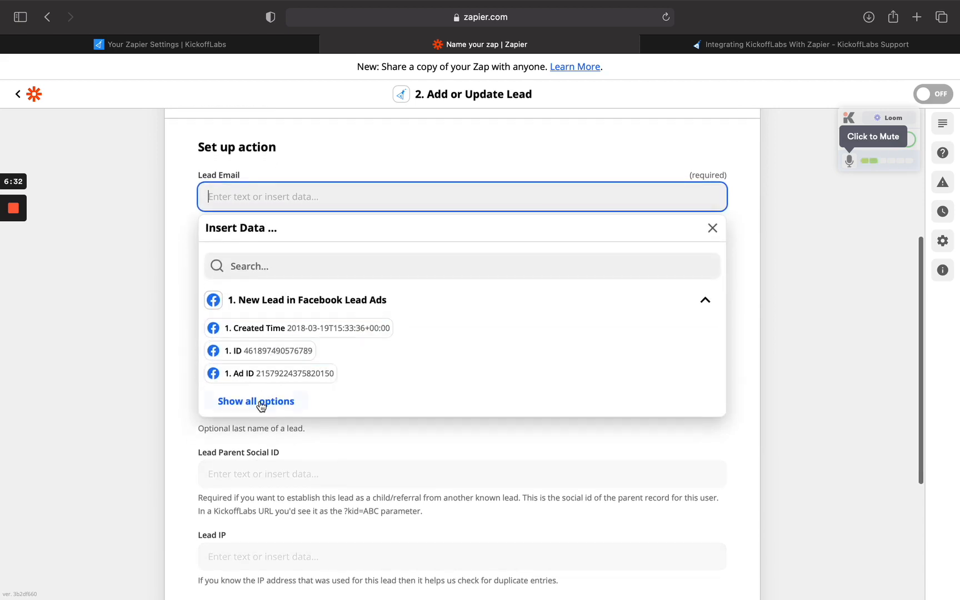
{"action": "left_click", "coordinate": [261, 402]}
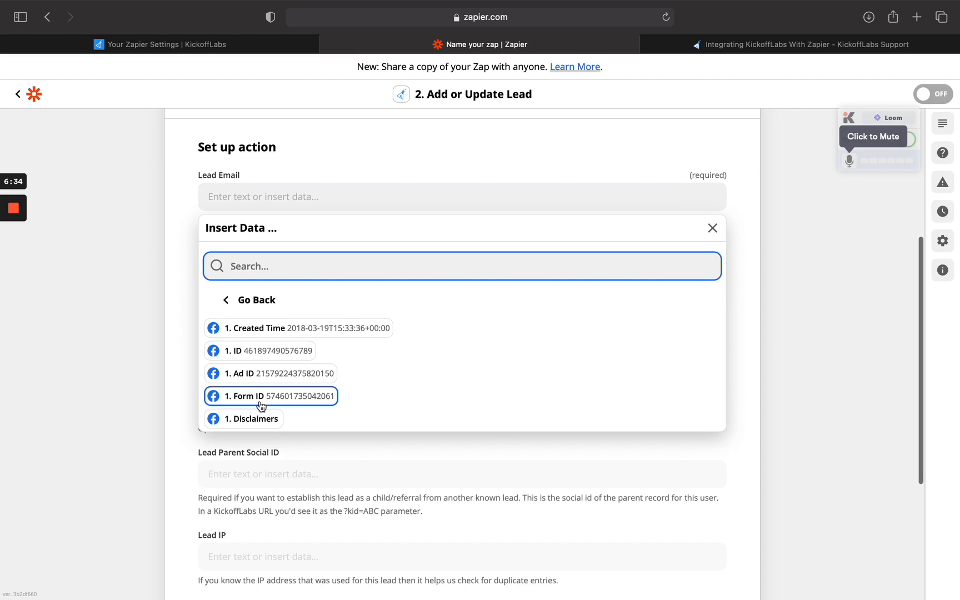
{"action": "type", "text": "email"}
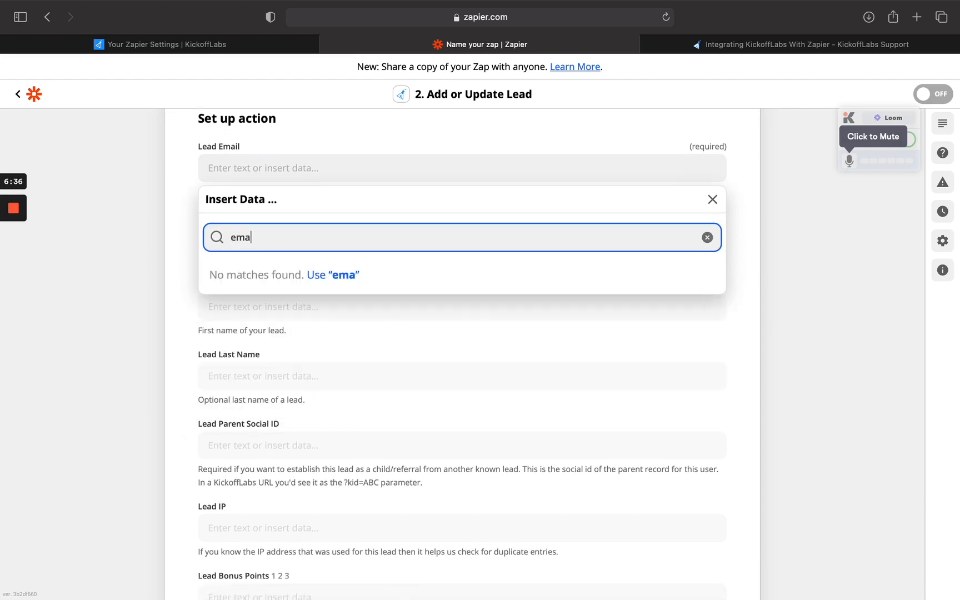
{"action": "left_click", "coordinate": [306, 304]}
Insert the Ad ID from the Facebook lead data into the Lead Email field and look over the optional fields
{"action": "left_click", "coordinate": [308, 172]}
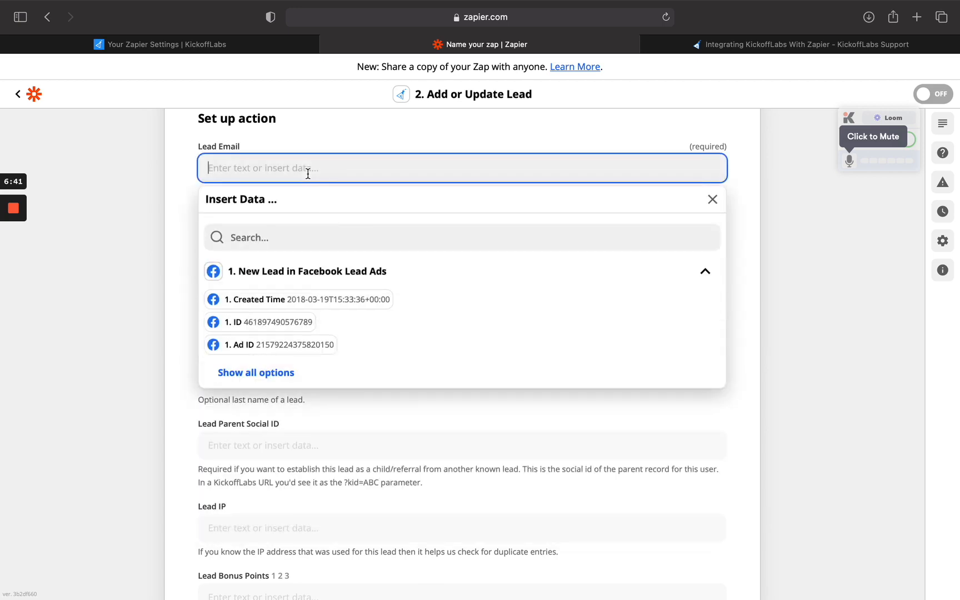
{"action": "left_click", "coordinate": [298, 273]}
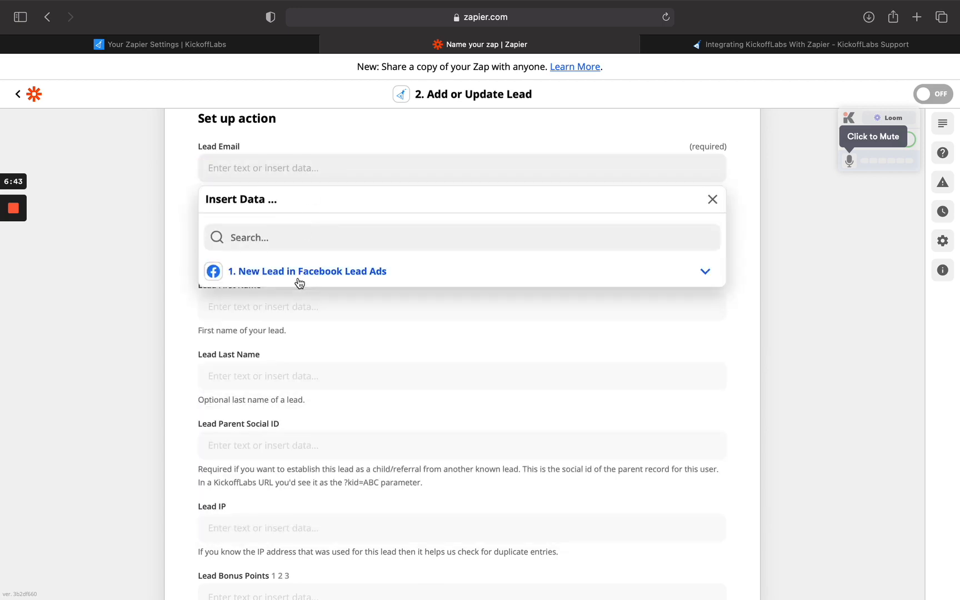
{"action": "left_click", "coordinate": [298, 273]}
{"action": "scroll", "coordinate": [306, 331], "scroll_direction": "down", "scroll_amount": 1}
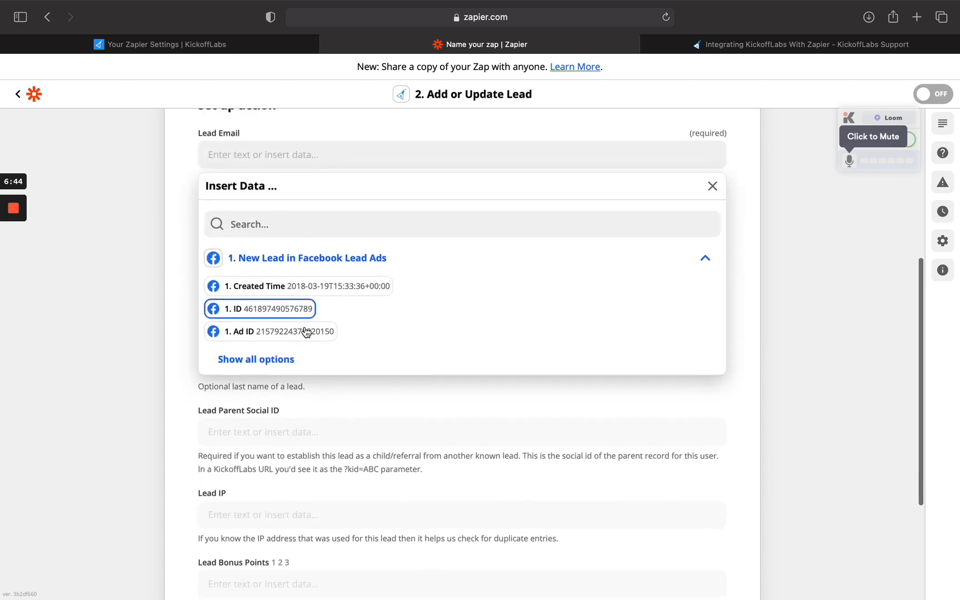
{"action": "left_click", "coordinate": [294, 356]}
{"action": "scroll", "coordinate": [294, 361], "scroll_direction": "down", "scroll_amount": 2}
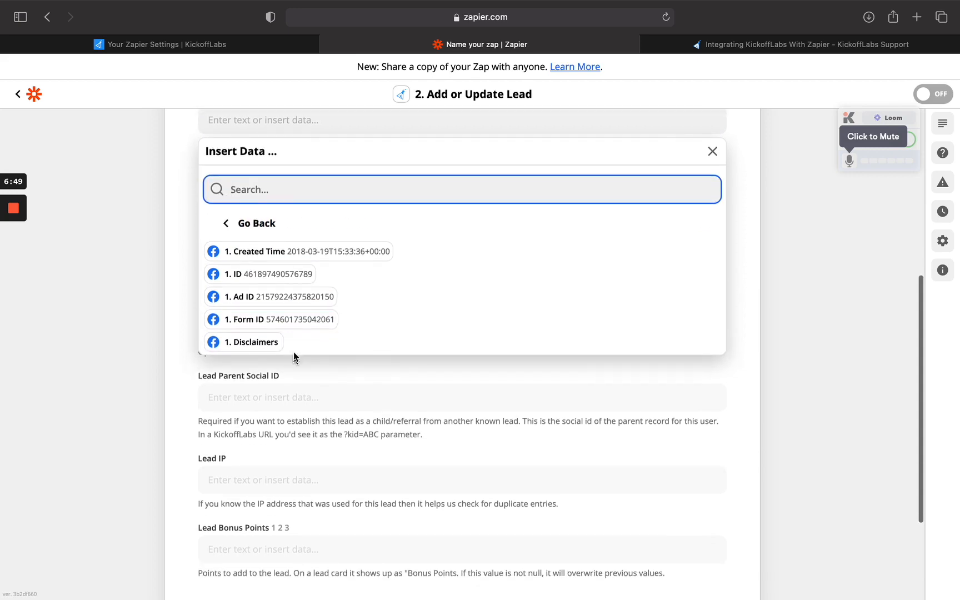
{"action": "scroll", "coordinate": [297, 311], "scroll_direction": "up", "scroll_amount": 1}
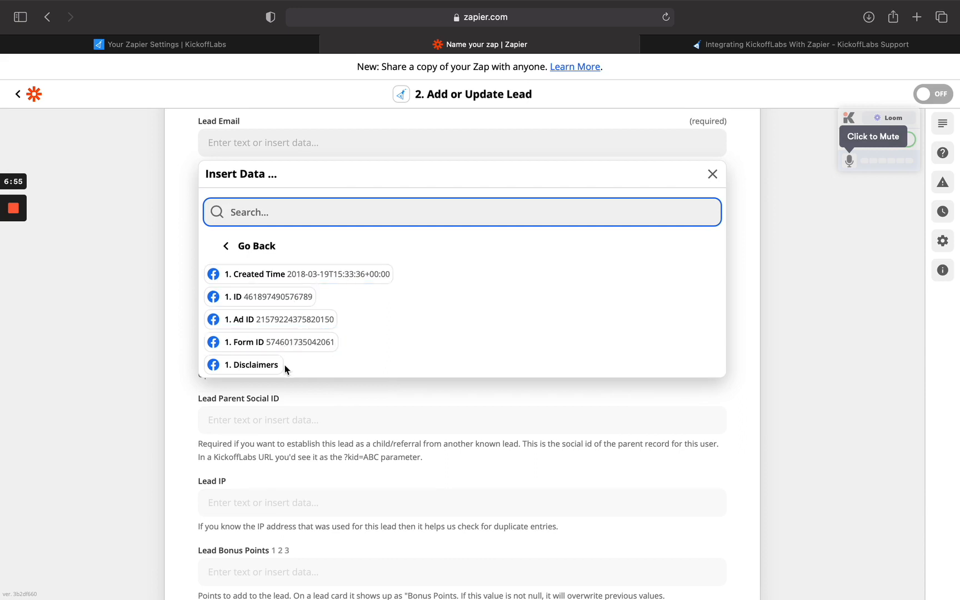
{"action": "left_click", "coordinate": [285, 322]}
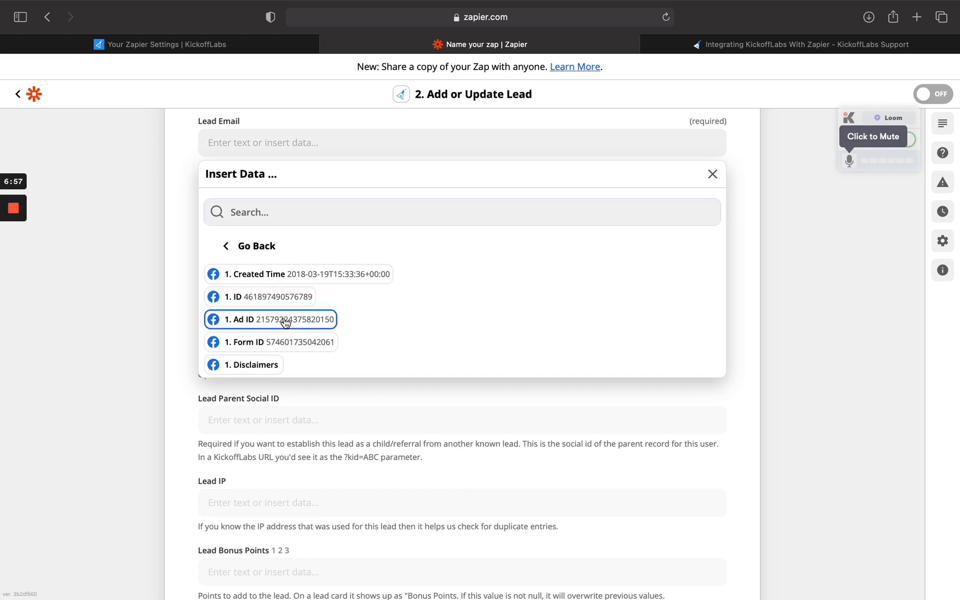
{"action": "scroll", "coordinate": [285, 322], "scroll_direction": "down", "scroll_amount": 1}
{"action": "left_click", "coordinate": [338, 394]}
{"action": "scroll", "coordinate": [340, 393], "scroll_direction": "down", "scroll_amount": 1}
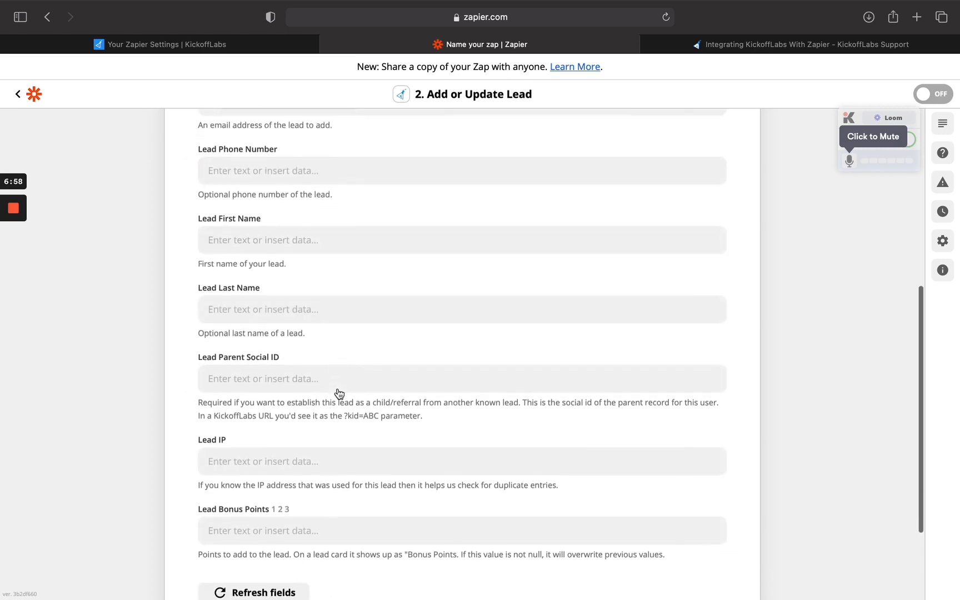
{"action": "scroll", "coordinate": [339, 394], "scroll_direction": "down", "scroll_amount": 1}
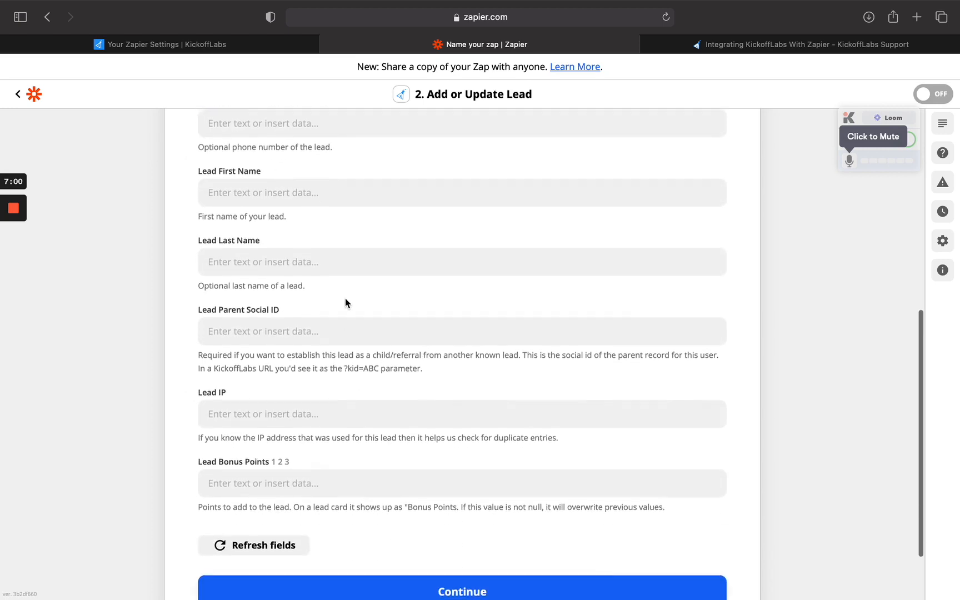
Remove the Ad ID from the Lead Email field
{"action": "scroll", "coordinate": [345, 302], "scroll_direction": "up", "scroll_amount": 2}
{"action": "scroll", "coordinate": [346, 303], "scroll_direction": "up", "scroll_amount": 1}
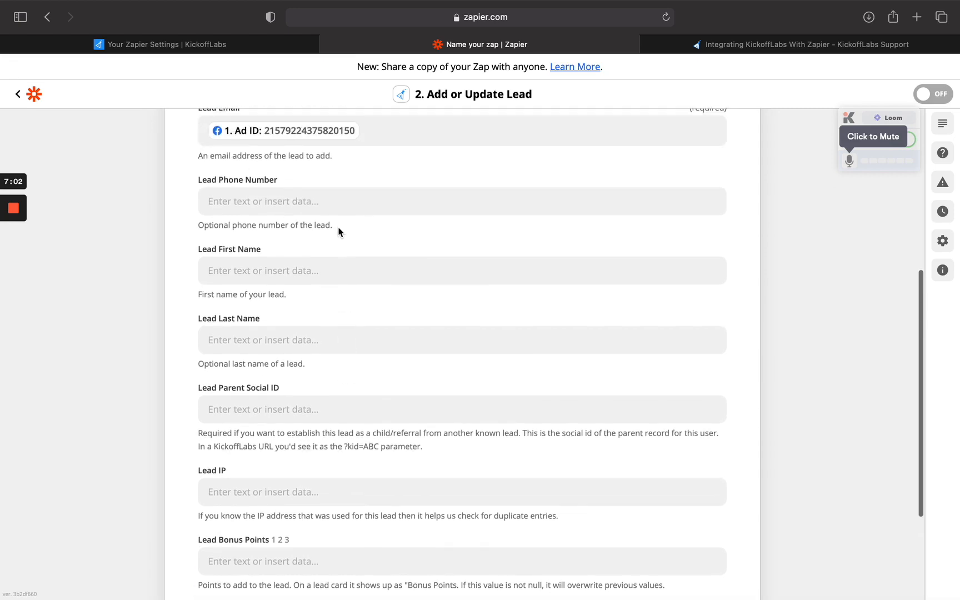
{"action": "left_click", "coordinate": [310, 135]}
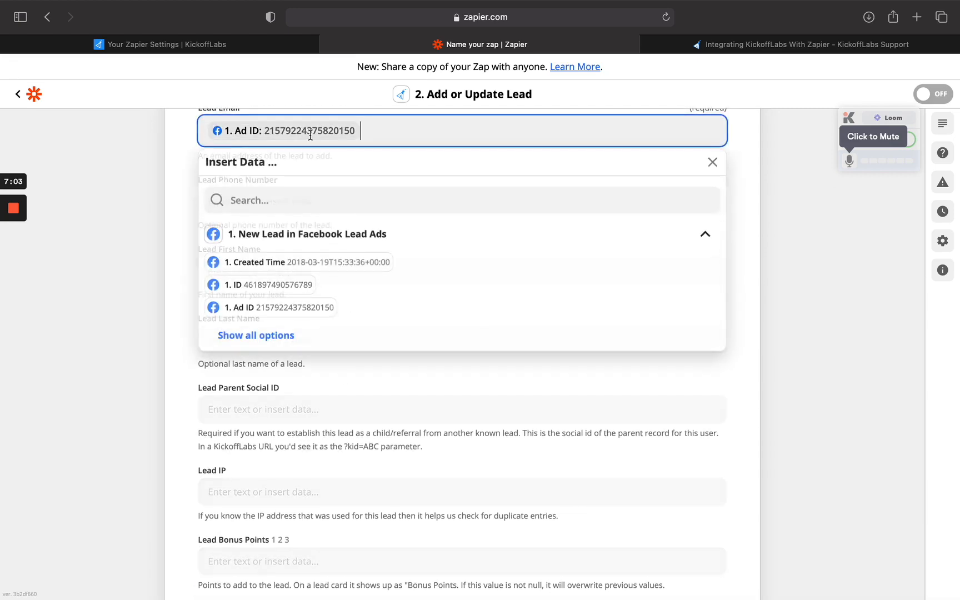
{"action": "left_click", "coordinate": [712, 164]}
{"action": "left_click", "coordinate": [364, 131]}
{"action": "key", "text": "BackSpace"}
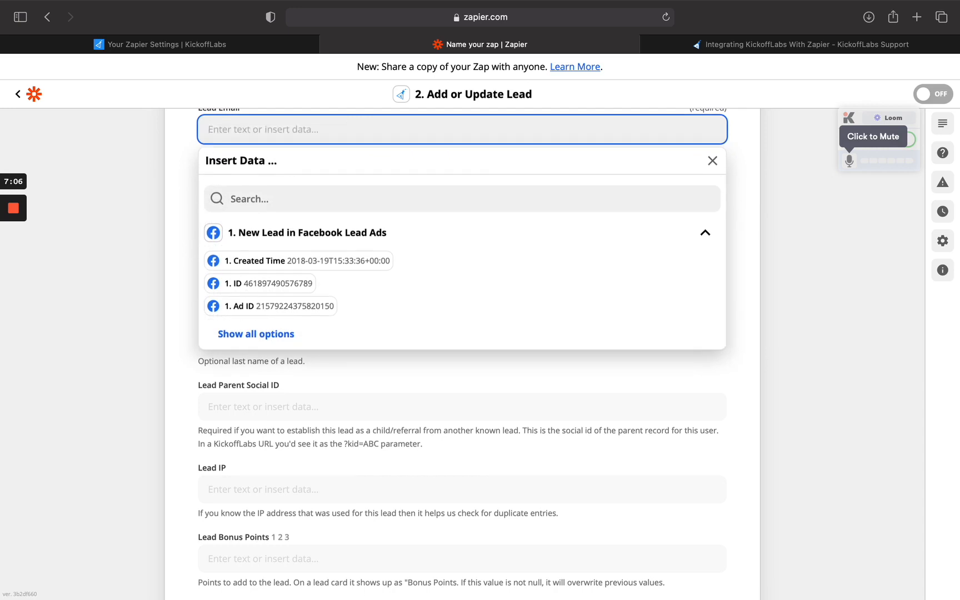
Fill the Lead Email field with the plain text "email" and continue to the action test
{"action": "scroll", "coordinate": [372, 167], "scroll_direction": "up", "scroll_amount": 2}
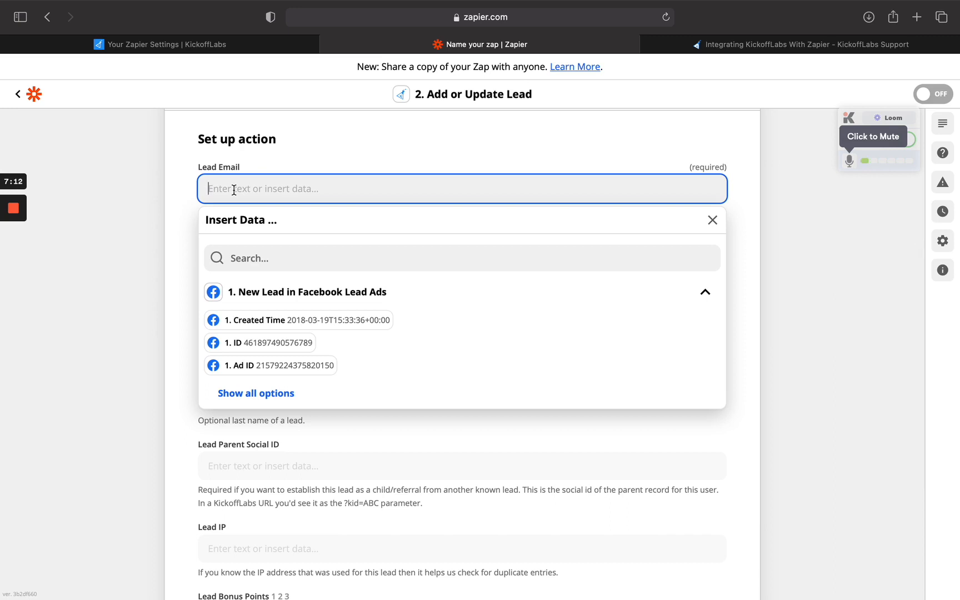
{"action": "type", "text": "email"}
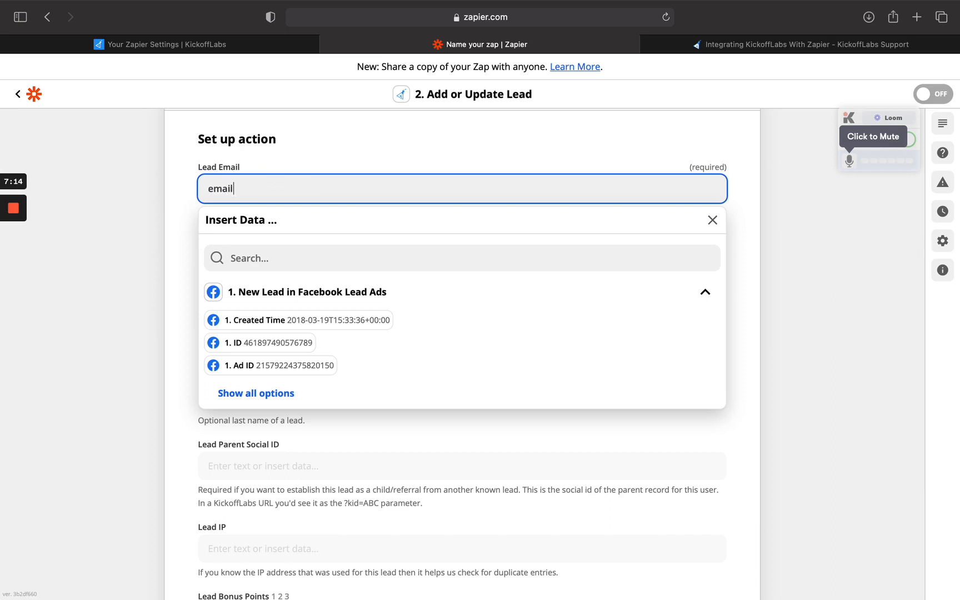
{"action": "left_click", "coordinate": [287, 165]}
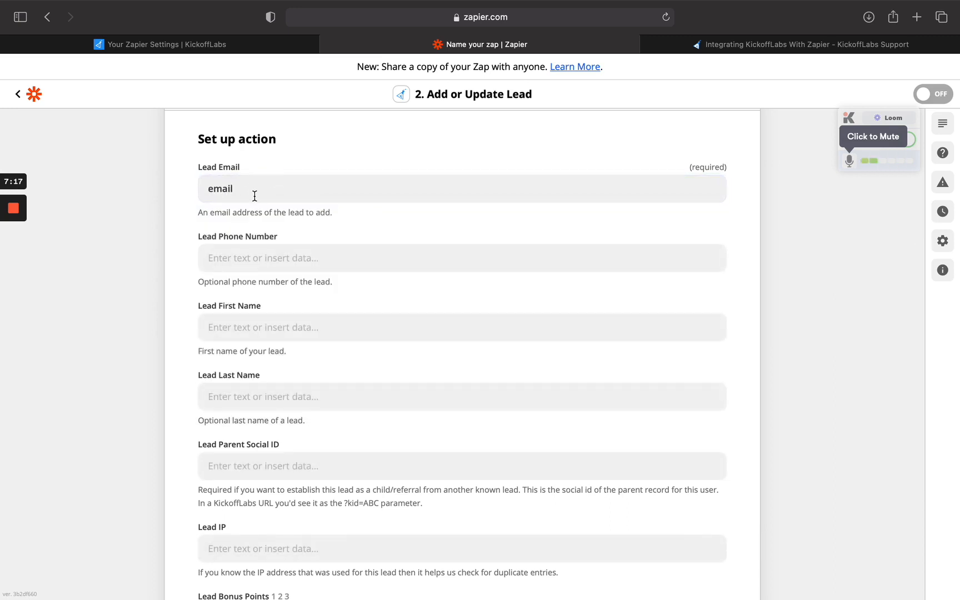
{"action": "scroll", "coordinate": [254, 196], "scroll_direction": "down", "scroll_amount": 5}
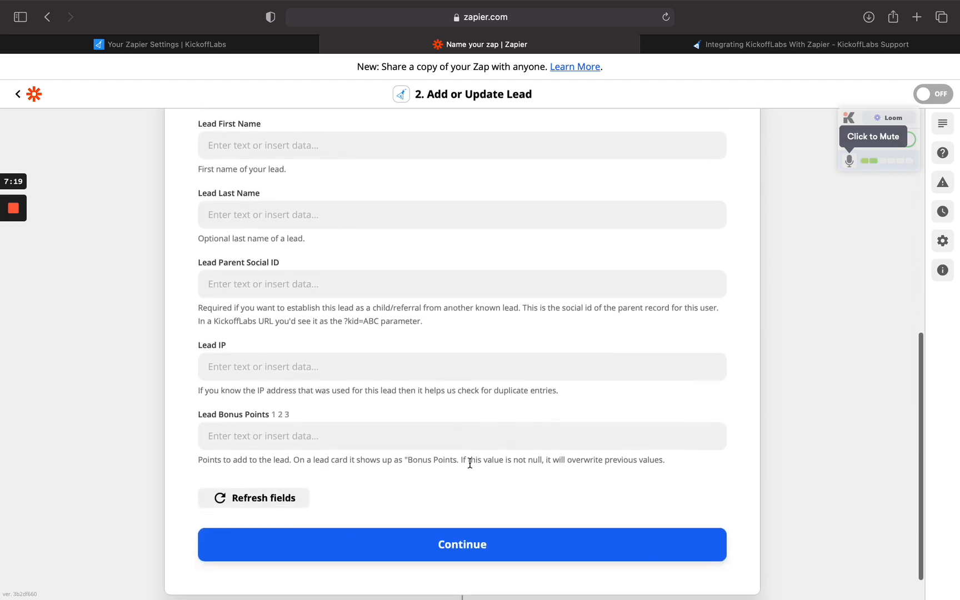
{"action": "left_click", "coordinate": [424, 554]}
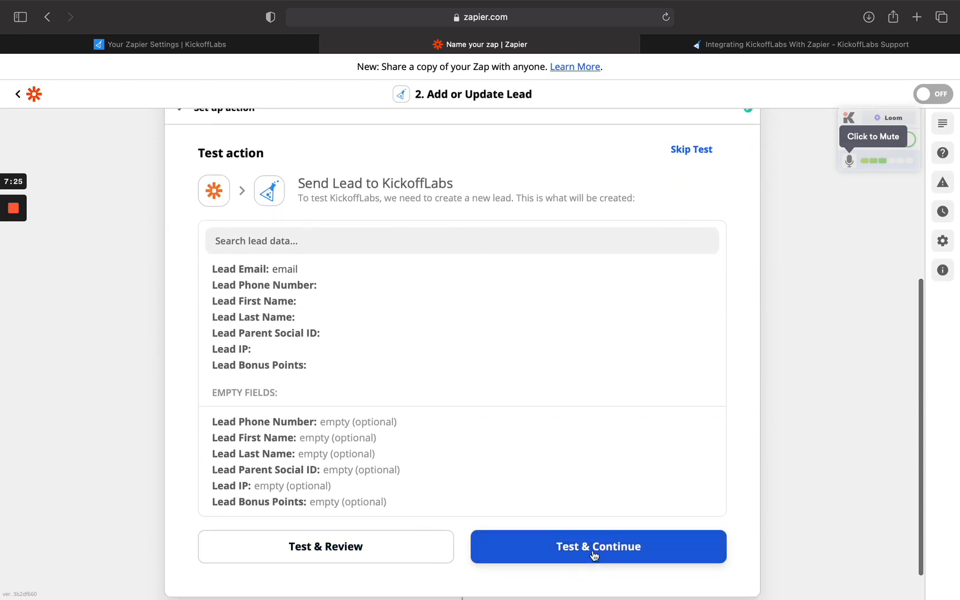
Skip the action test, close the completed action and return to the list of Zaps without turning the Zap on
{"action": "left_click", "coordinate": [692, 158]}
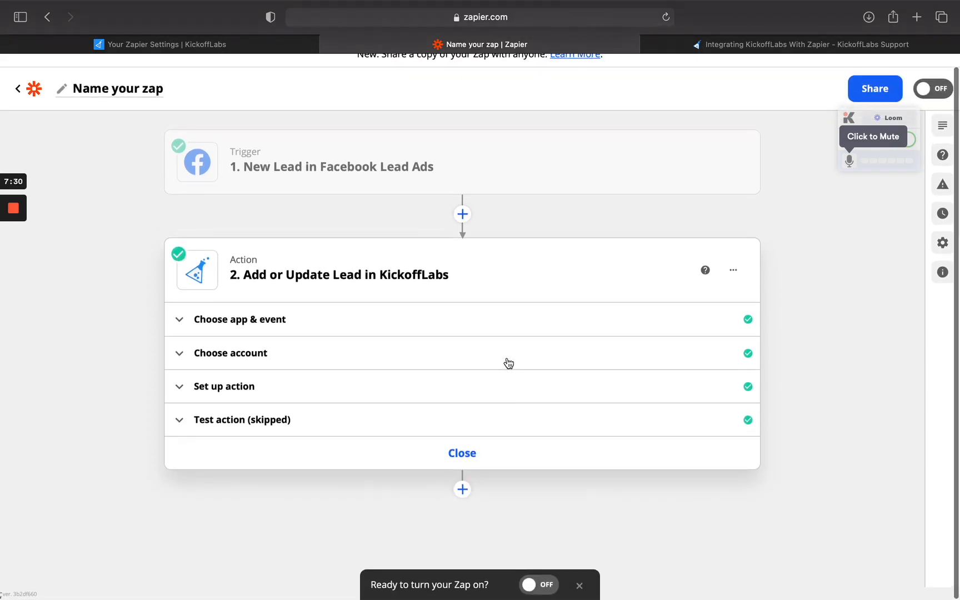
{"action": "left_click", "coordinate": [469, 455]}
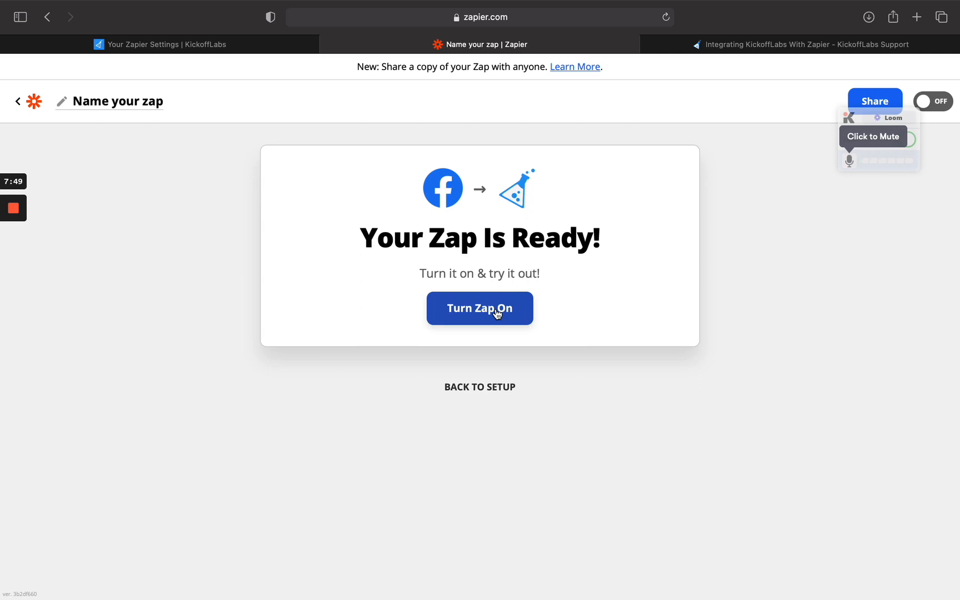
{"action": "left_click", "coordinate": [19, 103]}
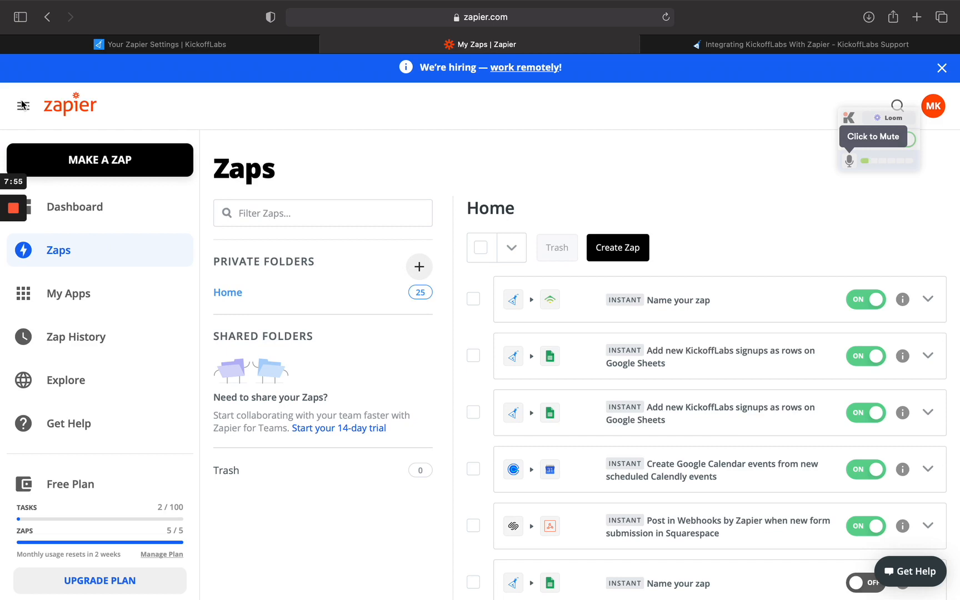
Switch to KickoffLabs and open the overview of My Campaign
{"action": "left_click", "coordinate": [173, 44]}
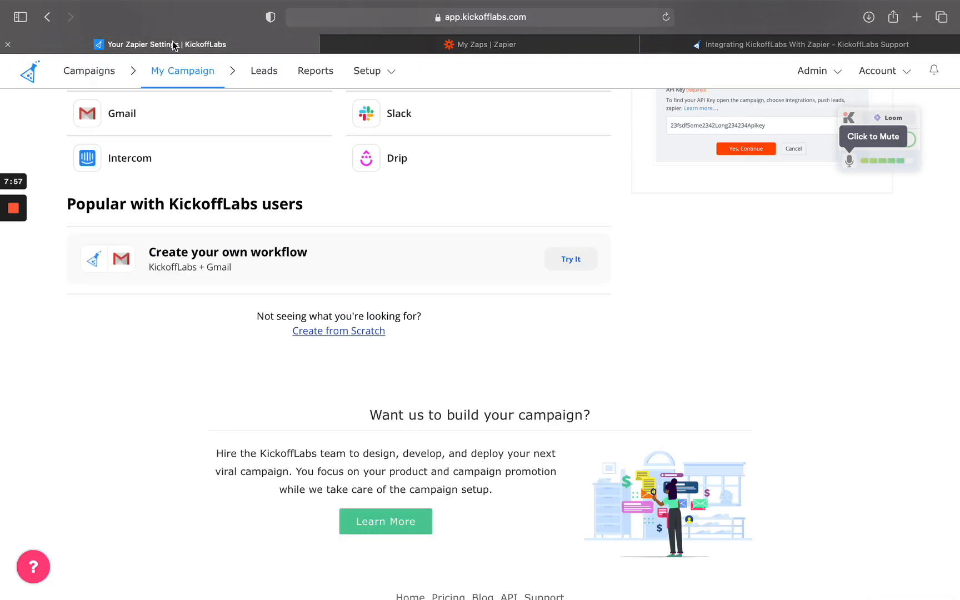
{"action": "left_click", "coordinate": [213, 80]}
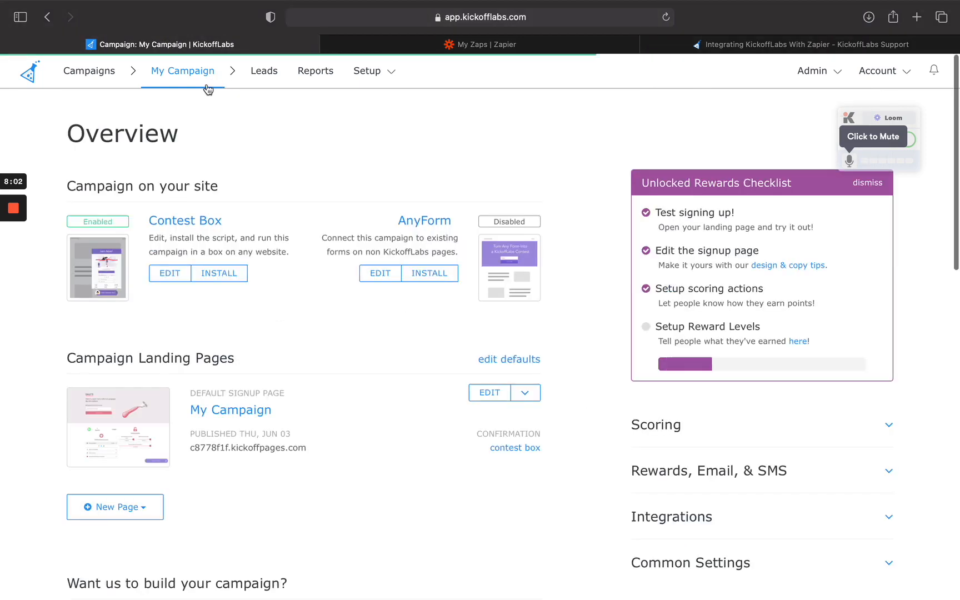
Expand the Scoring section in the campaign overview and open its lead tags
{"action": "left_click", "coordinate": [673, 437]}
{"action": "scroll", "coordinate": [673, 438], "scroll_direction": "down", "scroll_amount": 1}
{"action": "scroll", "coordinate": [673, 437], "scroll_direction": "down", "scroll_amount": 1}
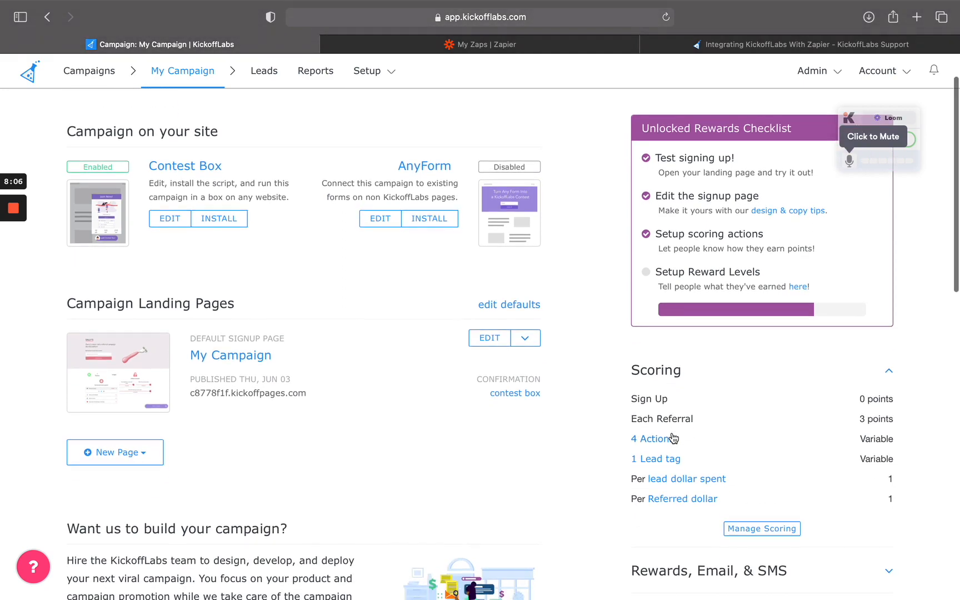
{"action": "left_click", "coordinate": [663, 461]}
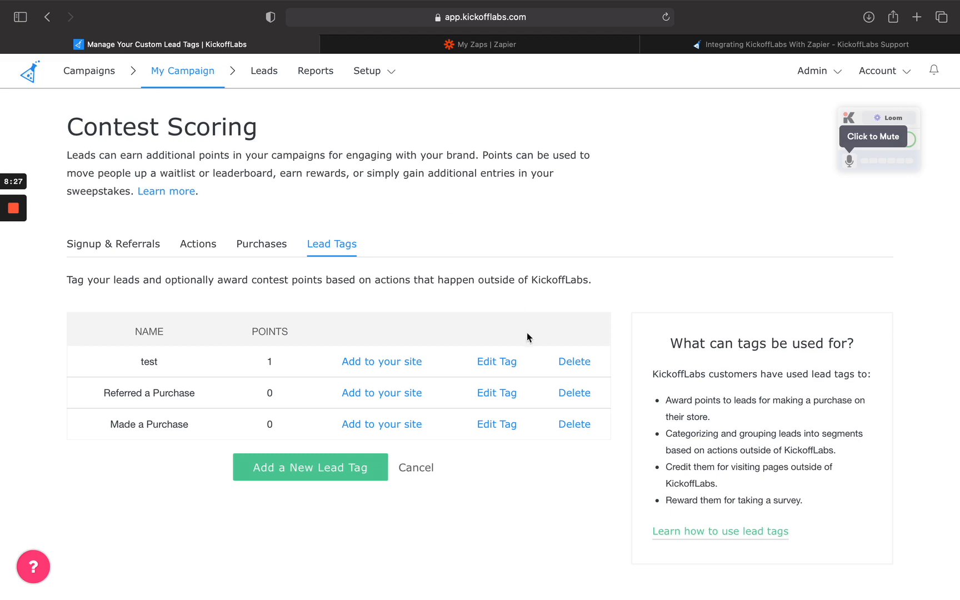
Open the lead tag "test" for editing, review its settings and save the tag
{"action": "left_click", "coordinate": [496, 362]}
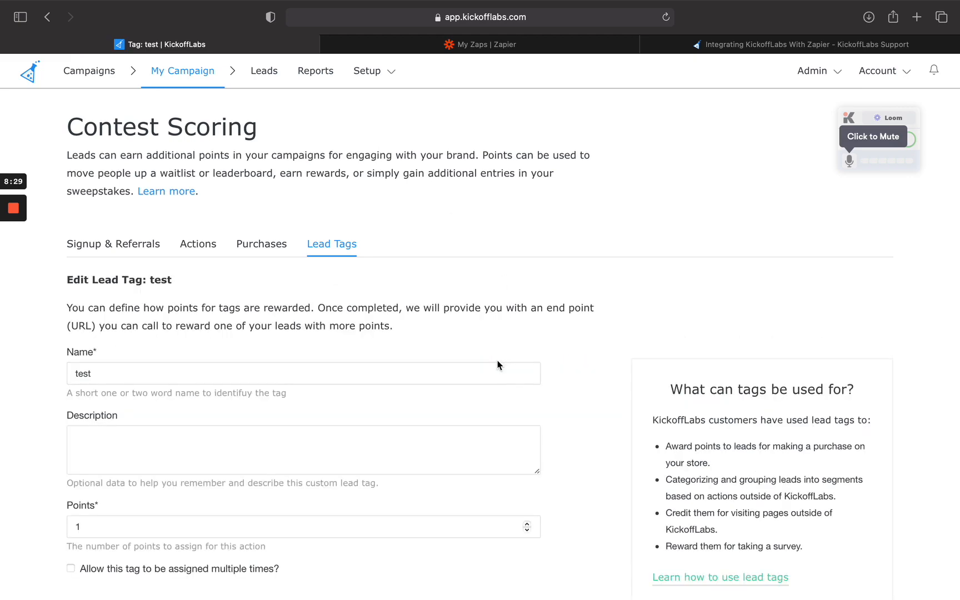
{"action": "scroll", "coordinate": [182, 363], "scroll_direction": "down", "scroll_amount": 5}
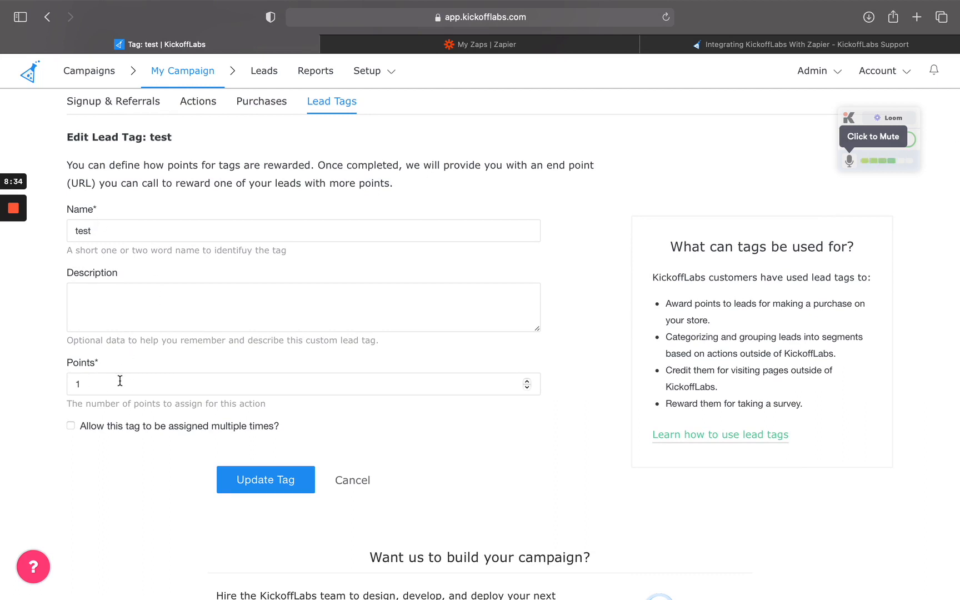
{"action": "left_click", "coordinate": [268, 477]}
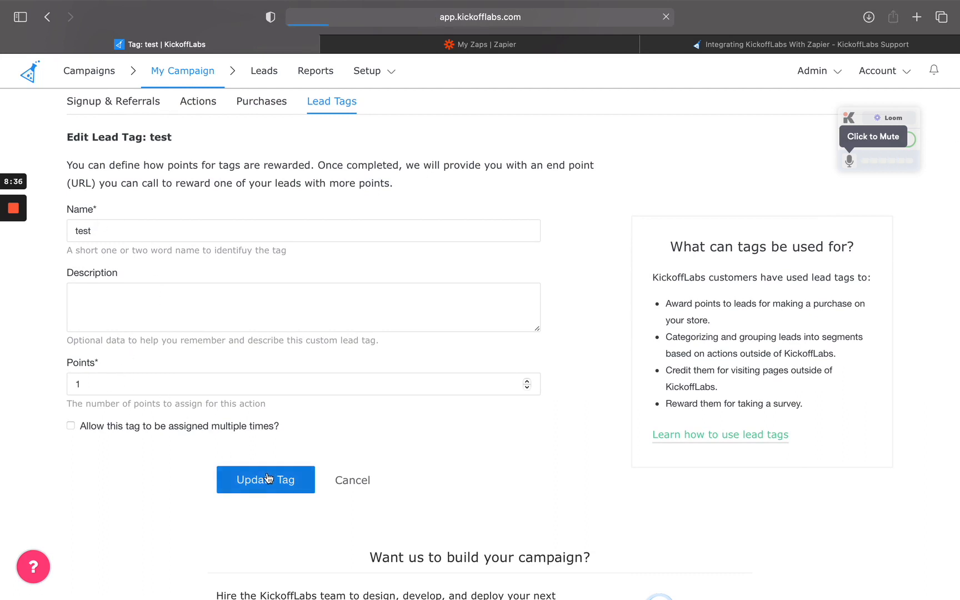
Switch to Zapier and create a new Zap with Typeform as the trigger app and New Entry as the trigger event
{"action": "left_click", "coordinate": [473, 46]}
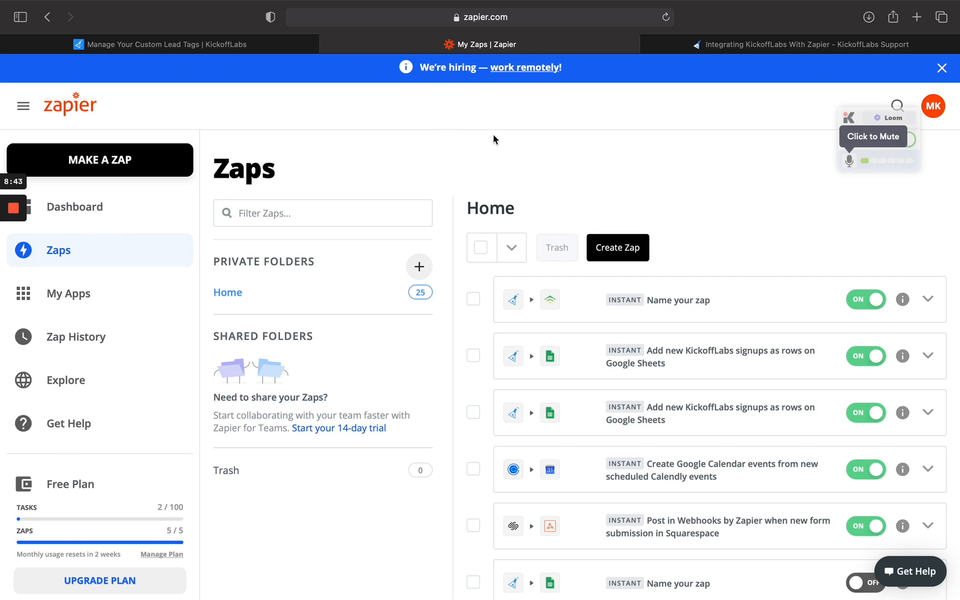
{"action": "left_click", "coordinate": [109, 150]}
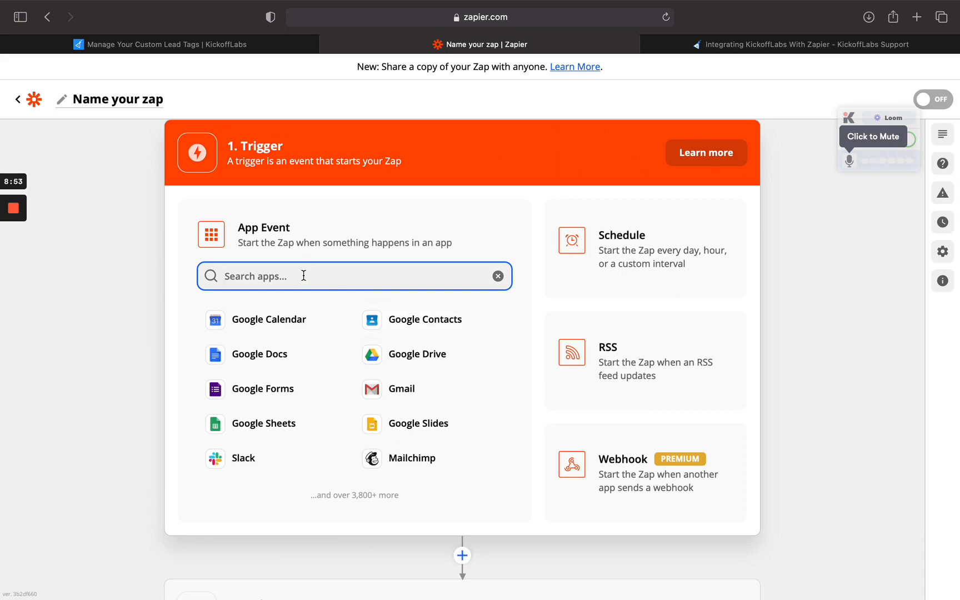
{"action": "type", "text": "type"}
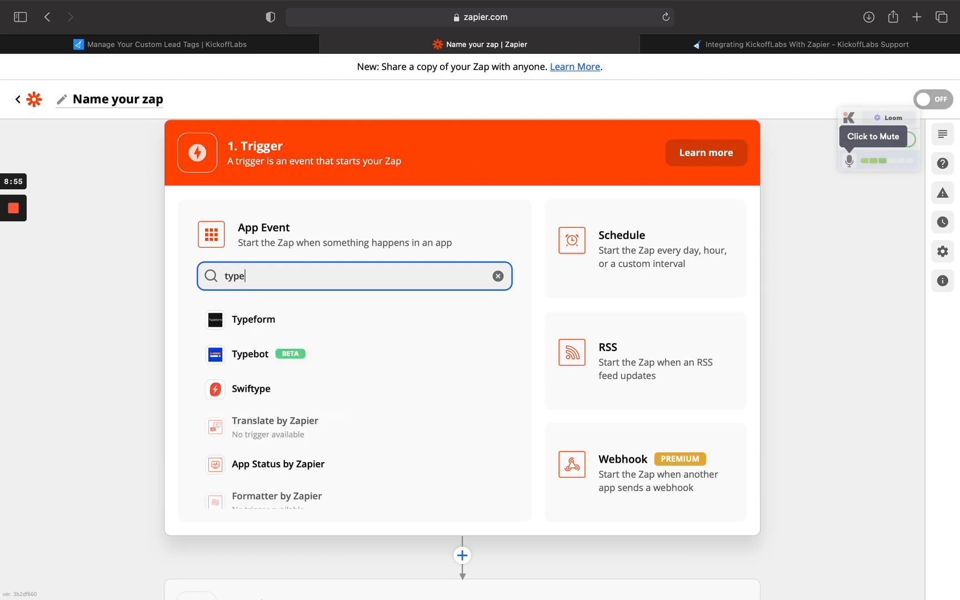
{"action": "left_click", "coordinate": [265, 318]}
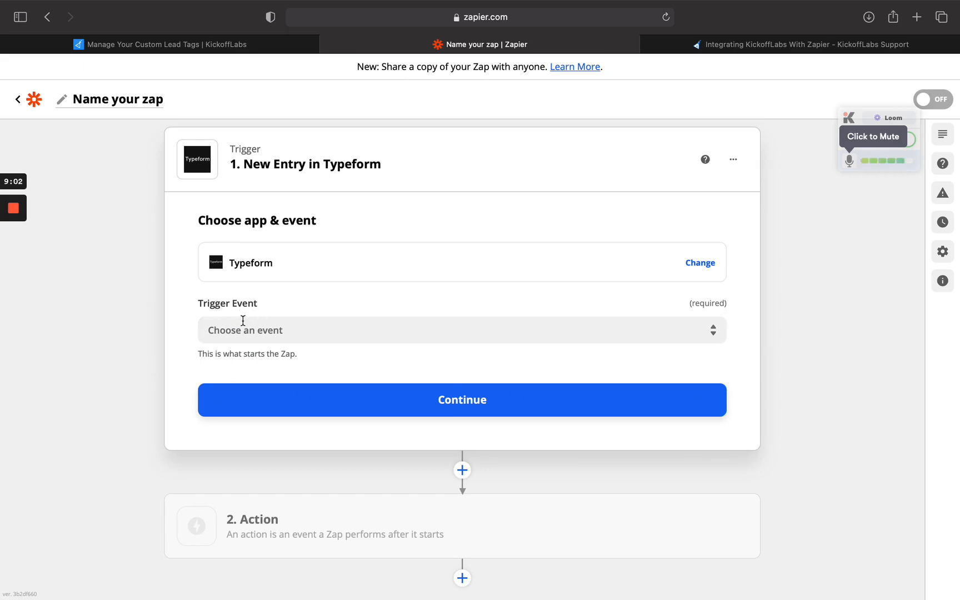
{"action": "left_click", "coordinate": [247, 324]}
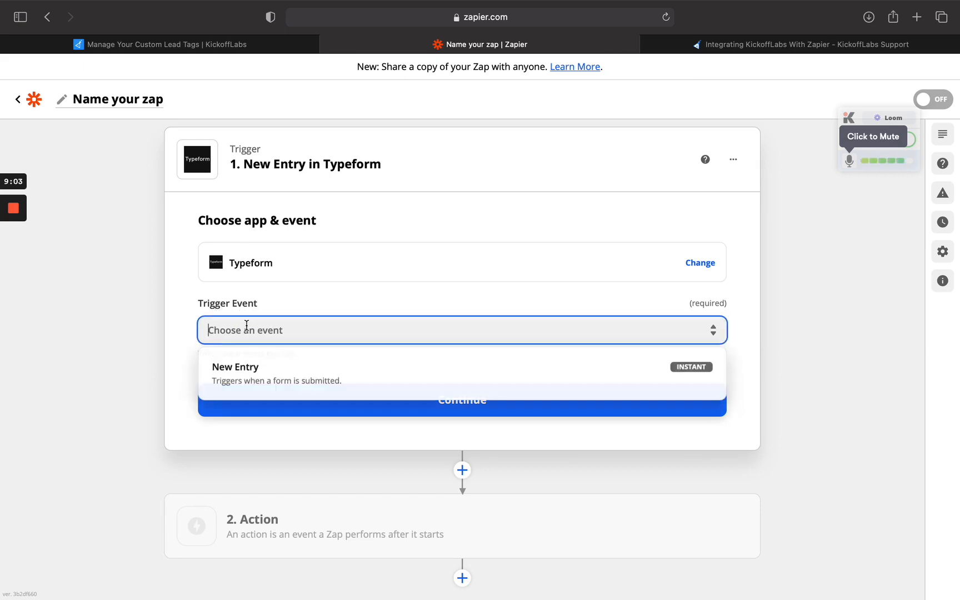
{"action": "left_click", "coordinate": [254, 381]}
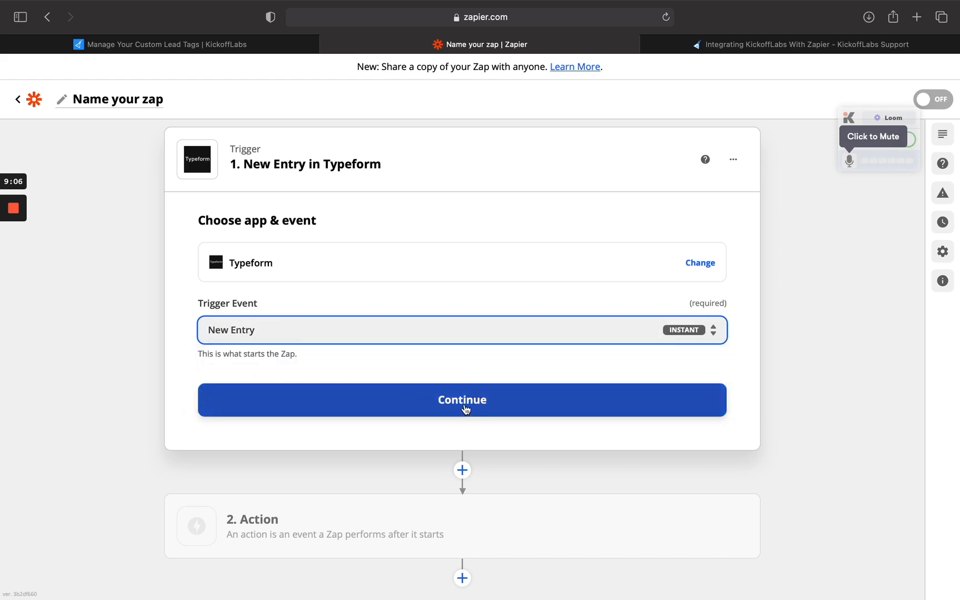
{"action": "left_click", "coordinate": [464, 407]}
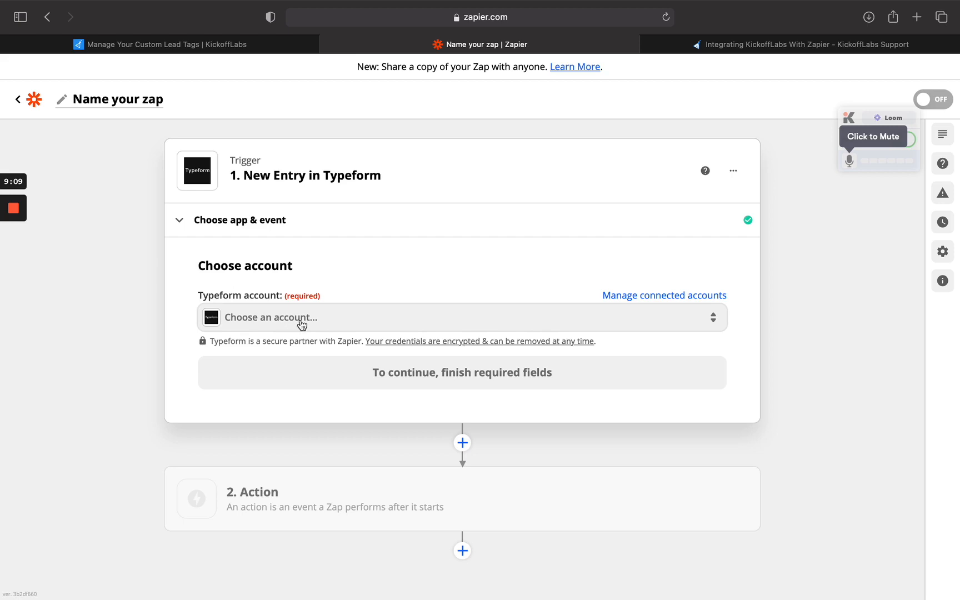
Choose the already connected Typeform account for the trigger and continue to the trigger setup
{"action": "left_click", "coordinate": [262, 325]}
{"action": "left_click", "coordinate": [313, 426]}
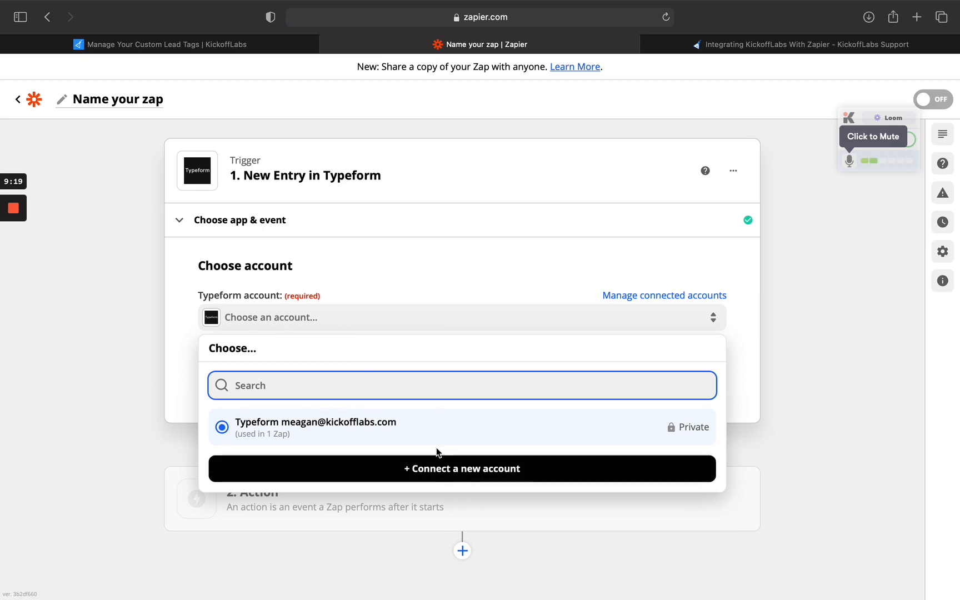
{"action": "left_click", "coordinate": [328, 429]}
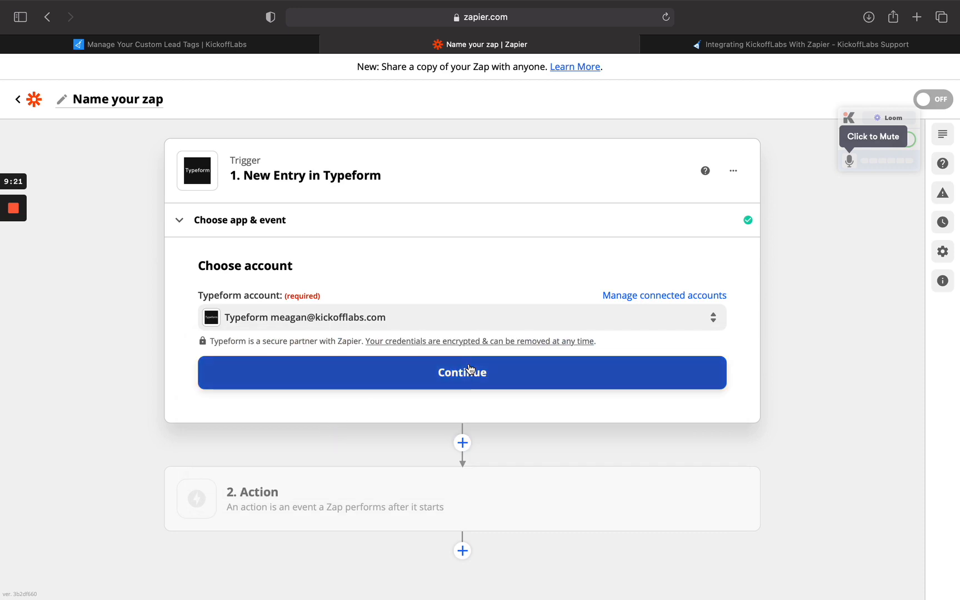
{"action": "left_click", "coordinate": [453, 381]}
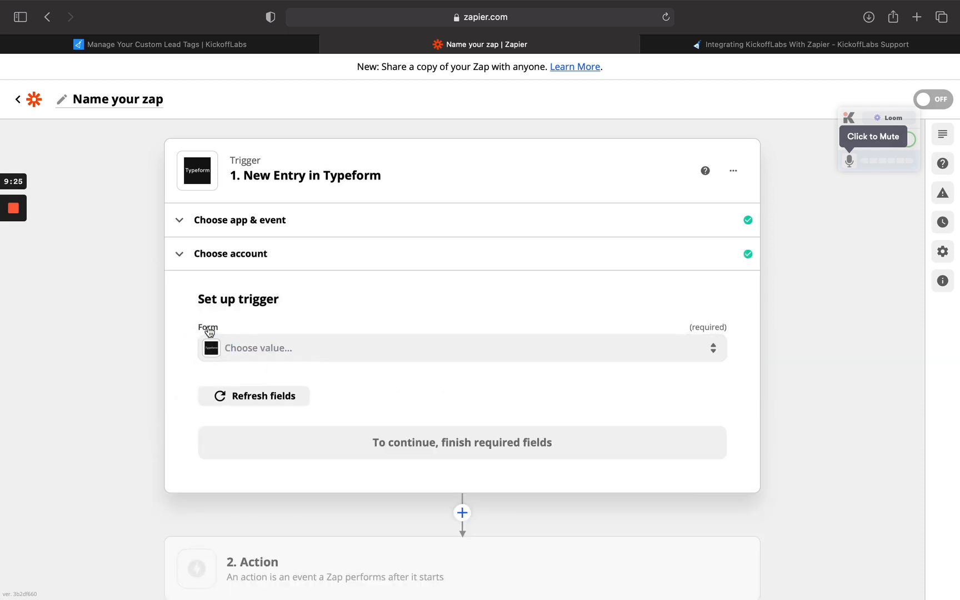
Set the trigger's form to "Monday.com template TG (copy)" and continue to the trigger test
{"action": "left_click", "coordinate": [225, 347]}
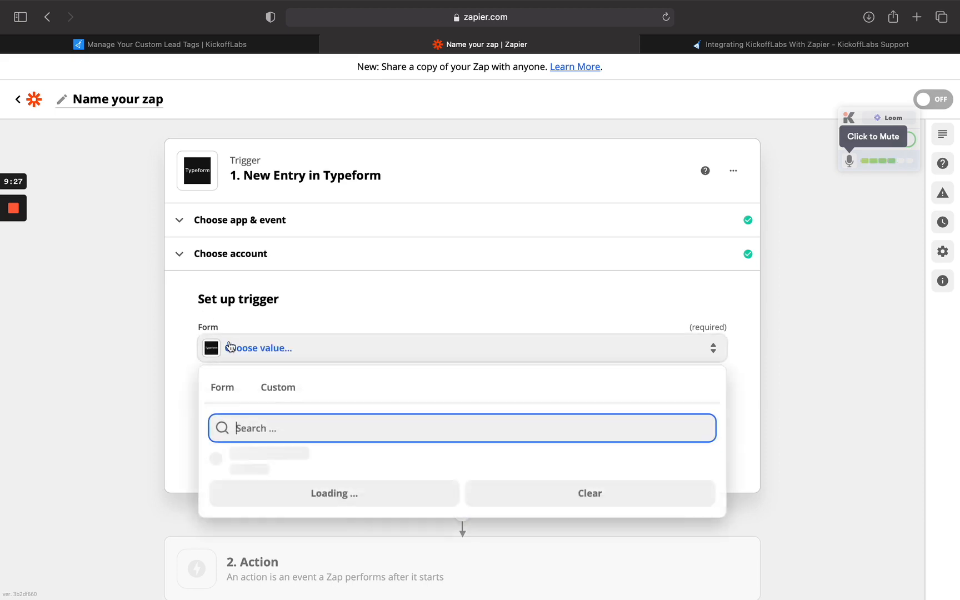
{"action": "left_click", "coordinate": [243, 466]}
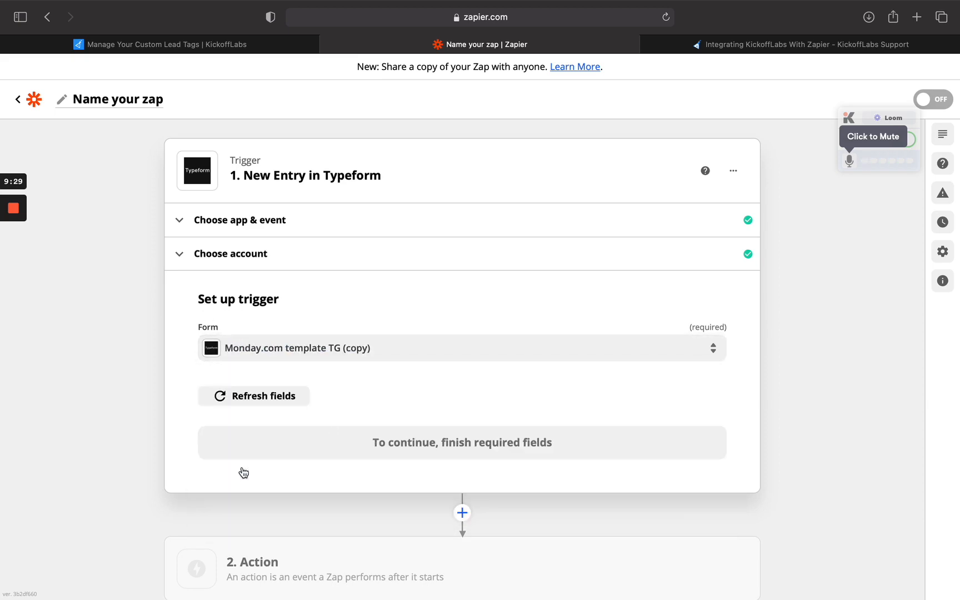
{"action": "left_click", "coordinate": [459, 451]}
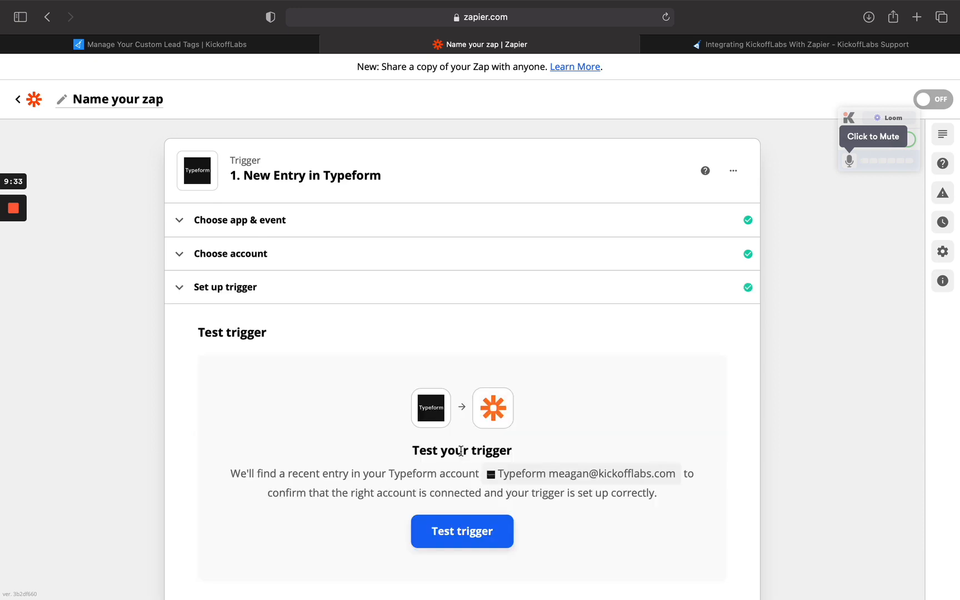
Test the Typeform trigger, review the sample entry and continue to the action step
{"action": "scroll", "coordinate": [469, 536], "scroll_direction": "down", "scroll_amount": 3}
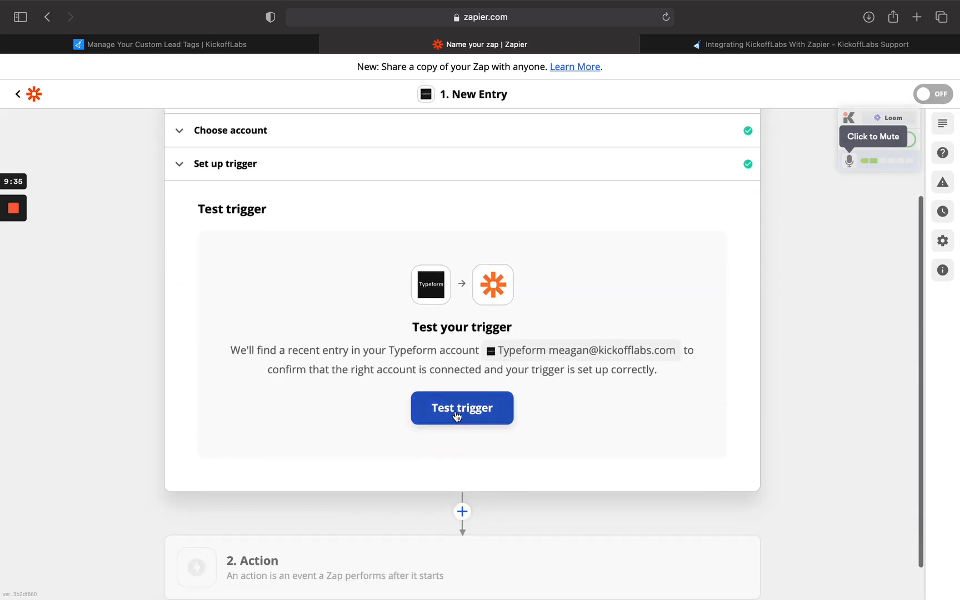
{"action": "left_click", "coordinate": [456, 414]}
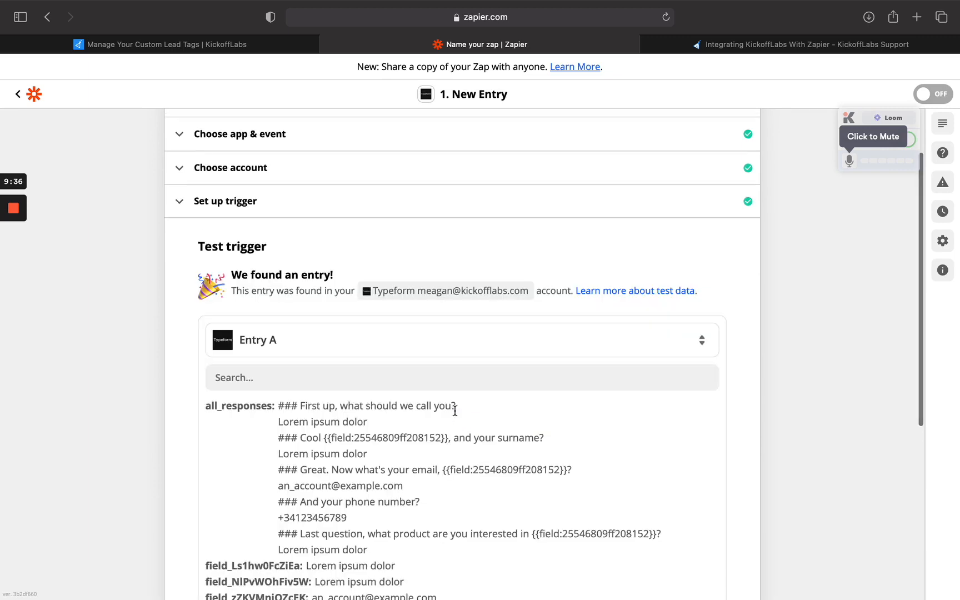
{"action": "scroll", "coordinate": [454, 408], "scroll_direction": "down", "scroll_amount": 2}
{"action": "scroll", "coordinate": [304, 264], "scroll_direction": "down", "scroll_amount": 5}
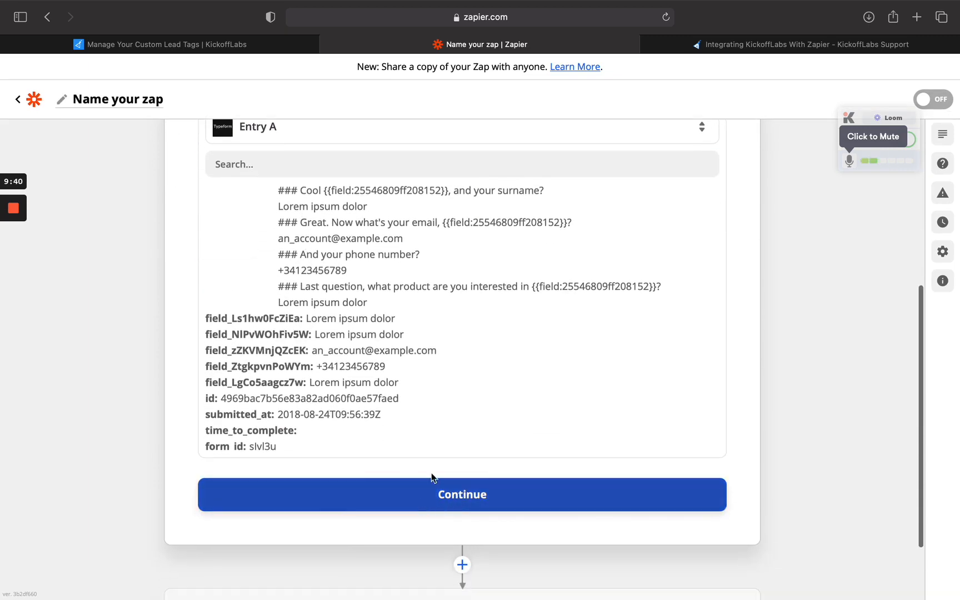
{"action": "left_click", "coordinate": [457, 503]}
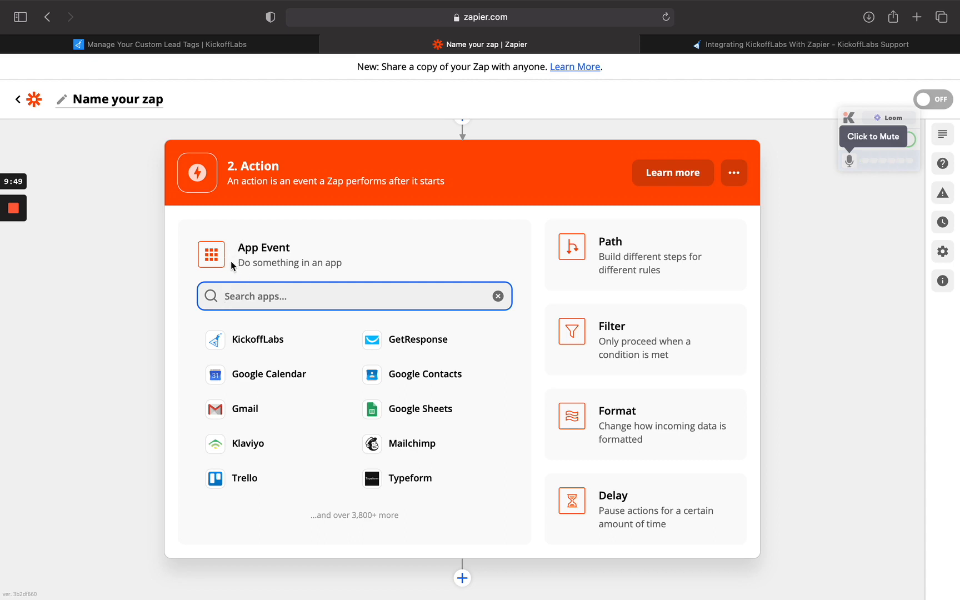
Choose KickoffLabs as the action app with the Tag Lead event and continue to the account choice
{"action": "left_click", "coordinate": [250, 342]}
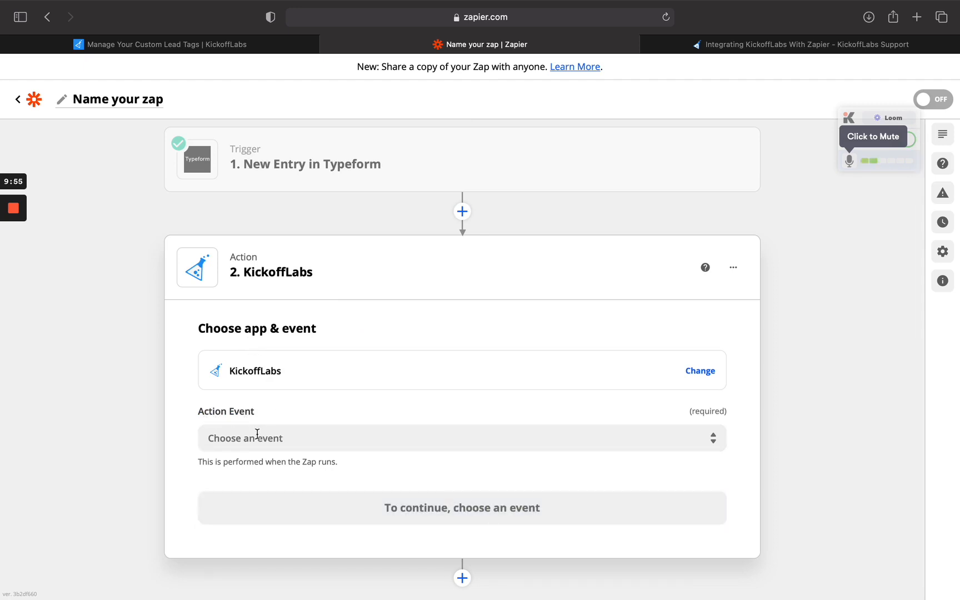
{"action": "left_click", "coordinate": [258, 436]}
{"action": "scroll", "coordinate": [285, 489], "scroll_direction": "down", "scroll_amount": 3}
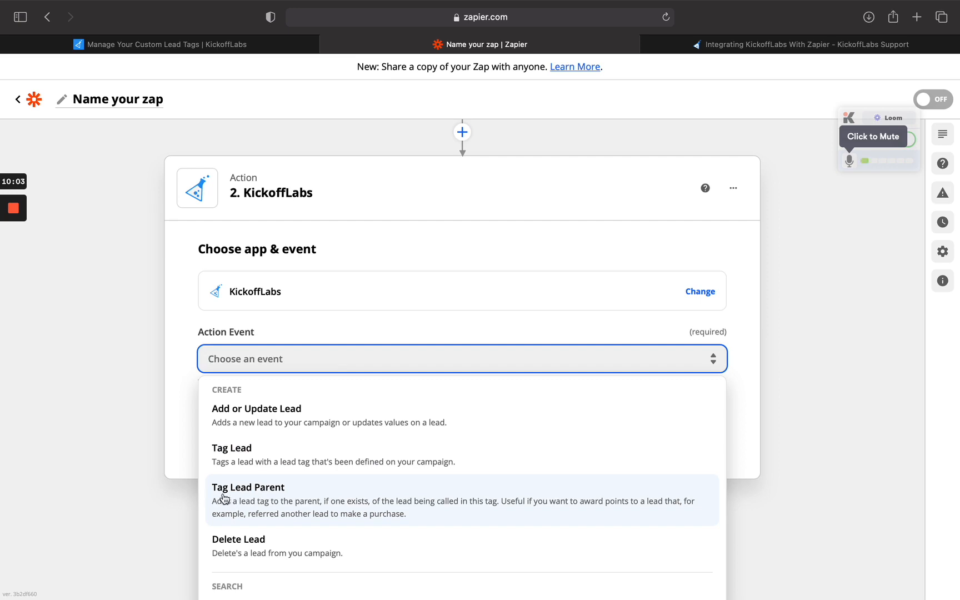
{"action": "left_click", "coordinate": [238, 455]}
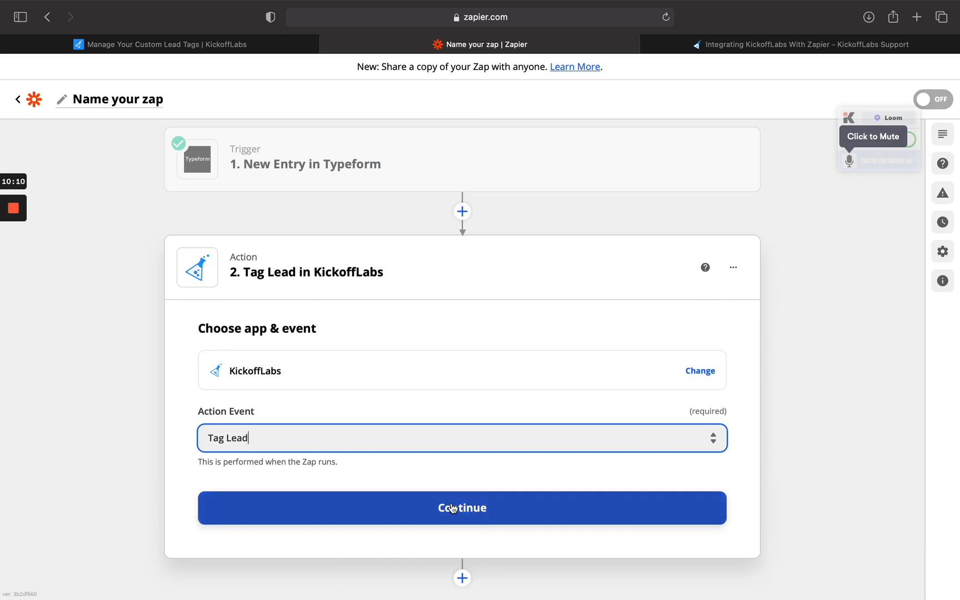
{"action": "left_click", "coordinate": [452, 507]}
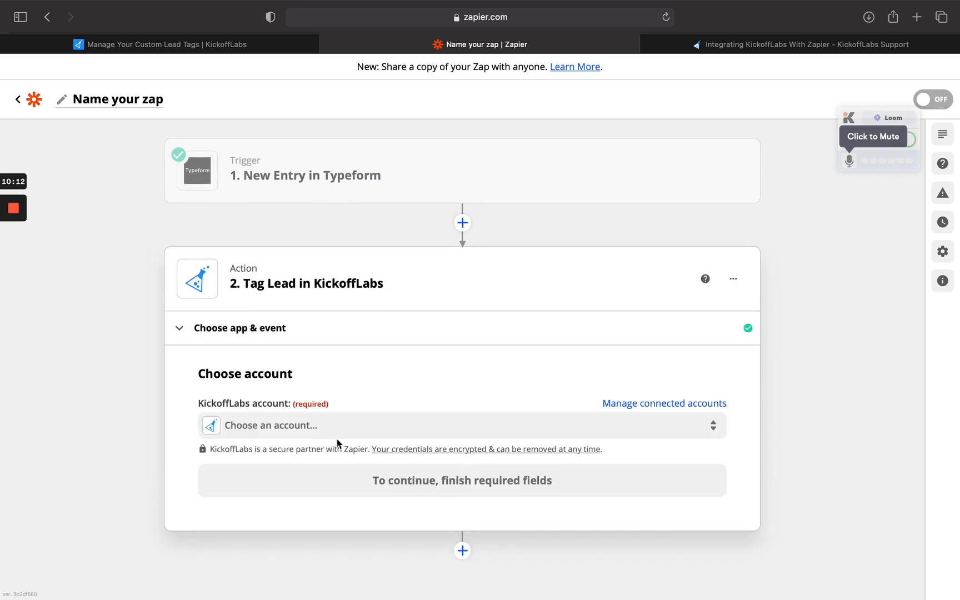
Select the account "KickoffLabs My Campaign #3" for the Tag Lead action and continue to its setup
{"action": "left_click", "coordinate": [291, 432]}
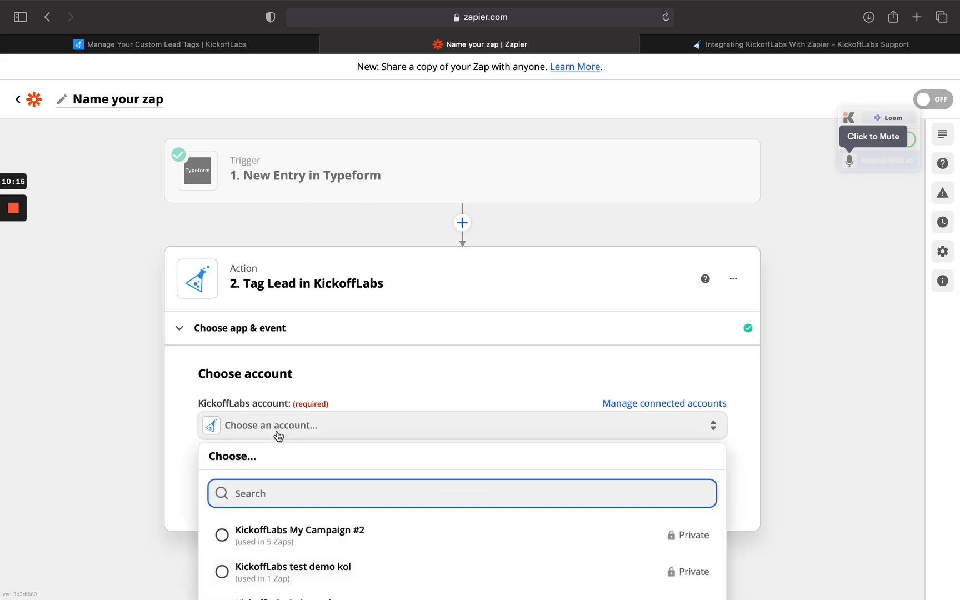
{"action": "scroll", "coordinate": [268, 445], "scroll_direction": "down", "scroll_amount": 3}
{"action": "left_click", "coordinate": [267, 445]}
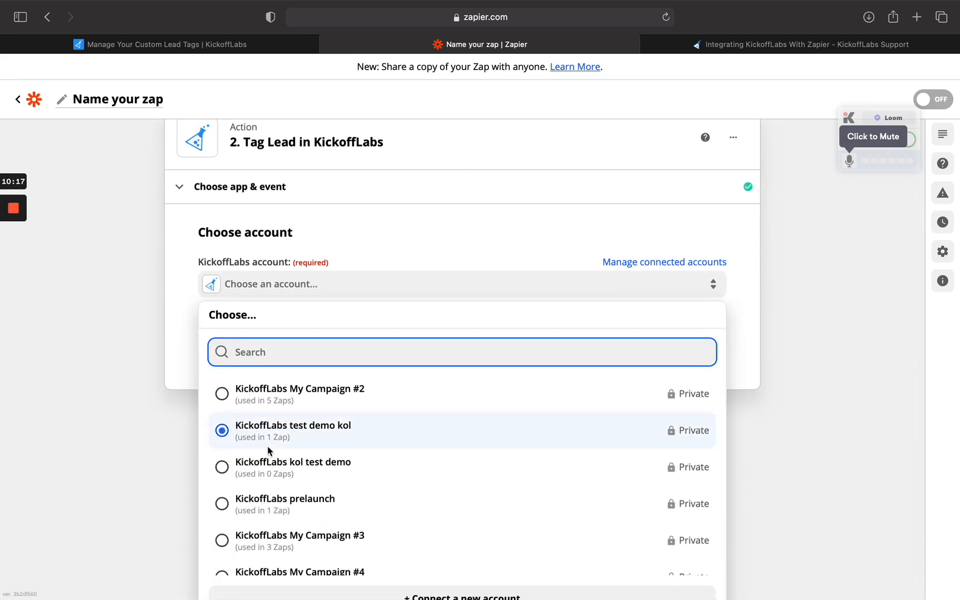
{"action": "scroll", "coordinate": [268, 447], "scroll_direction": "down", "scroll_amount": 1}
{"action": "left_click", "coordinate": [267, 522]}
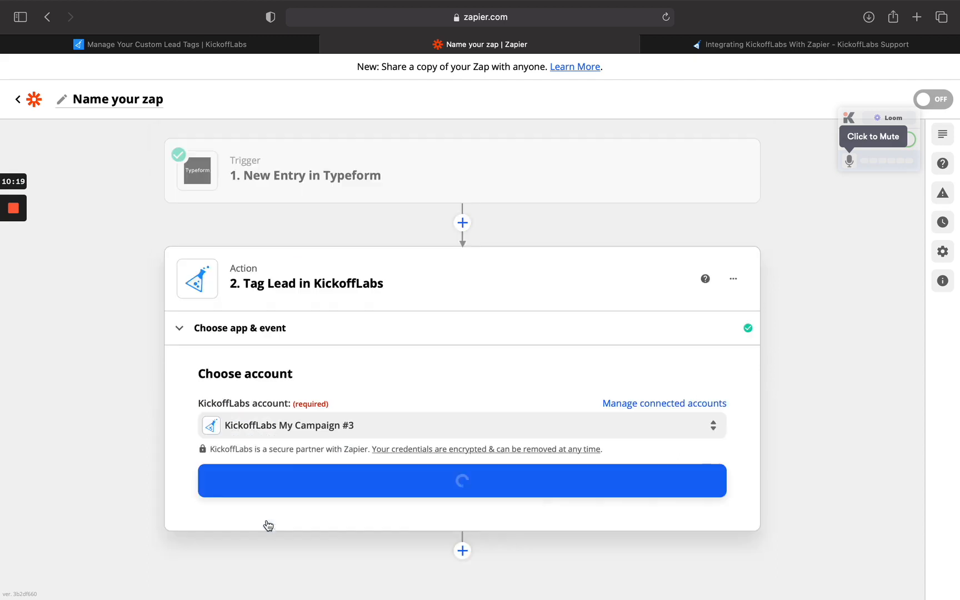
{"action": "left_click", "coordinate": [437, 477]}
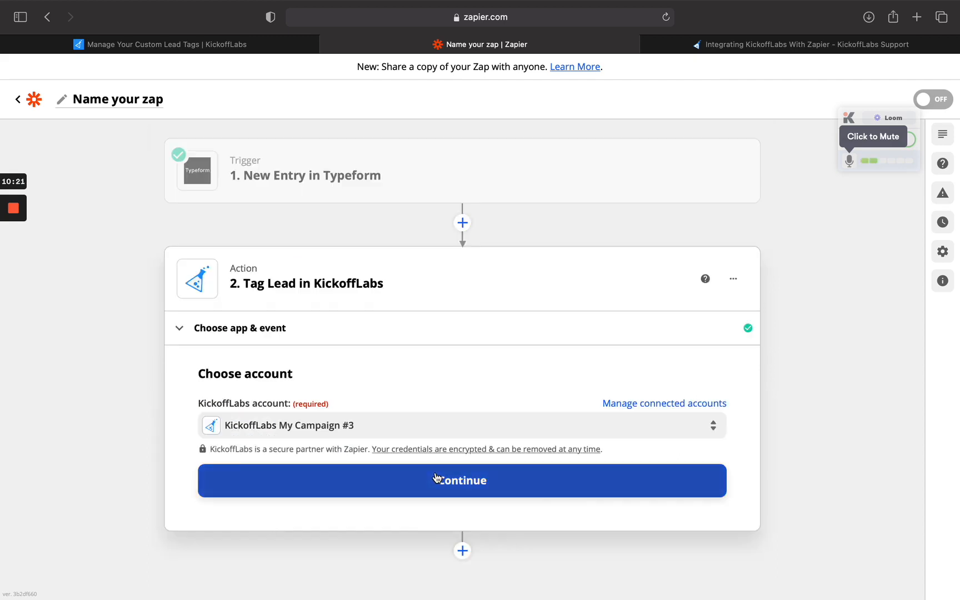
Map the Lead Email field to the Typeform entry's answer to "Great. Now what's your email", choosing from the full list of data options
{"action": "scroll", "coordinate": [437, 478], "scroll_direction": "down", "scroll_amount": 3}
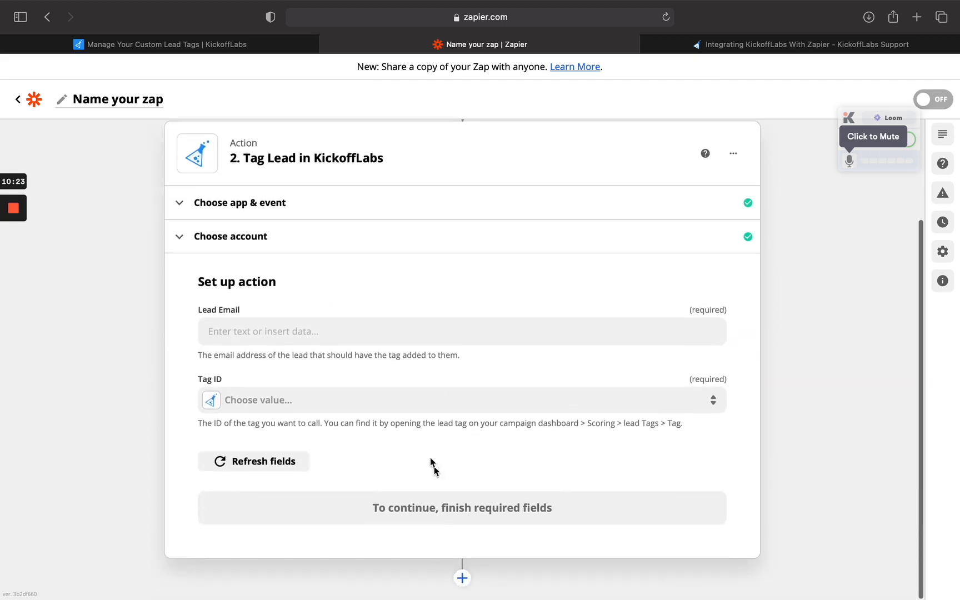
{"action": "left_click", "coordinate": [241, 333]}
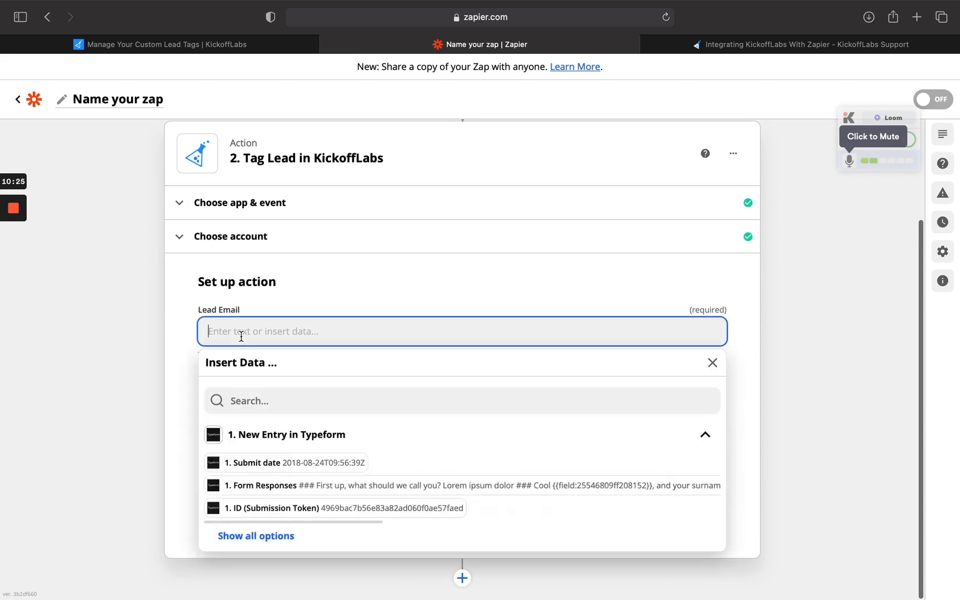
{"action": "scroll", "coordinate": [281, 461], "scroll_direction": "down", "scroll_amount": 1}
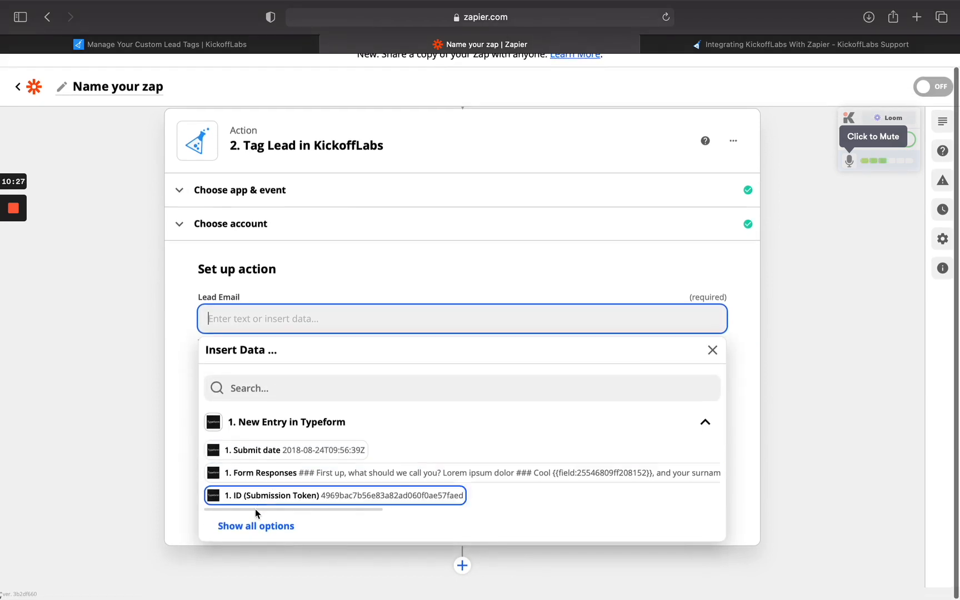
{"action": "left_click", "coordinate": [249, 525]}
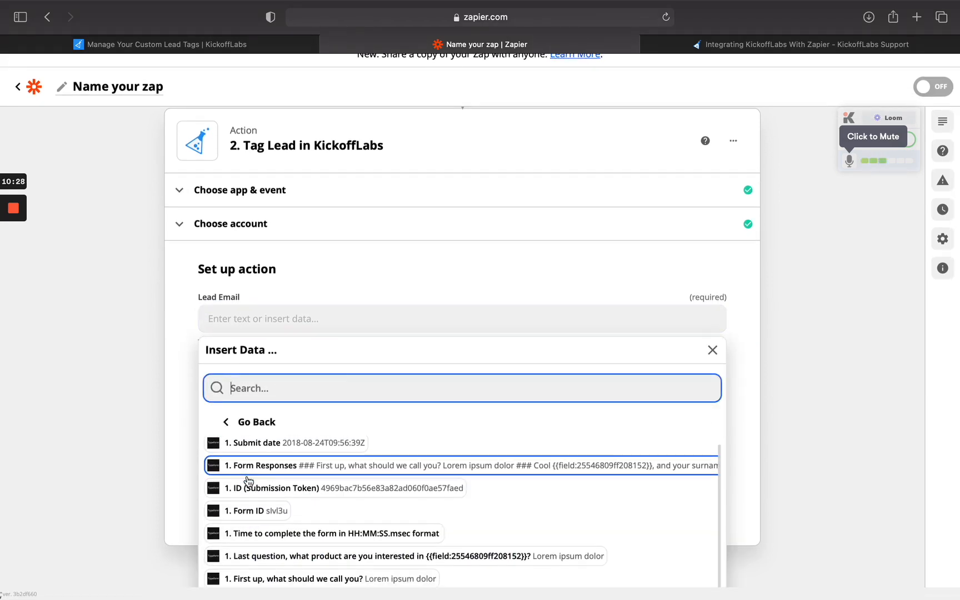
{"action": "scroll", "coordinate": [269, 494], "scroll_direction": "down", "scroll_amount": 1}
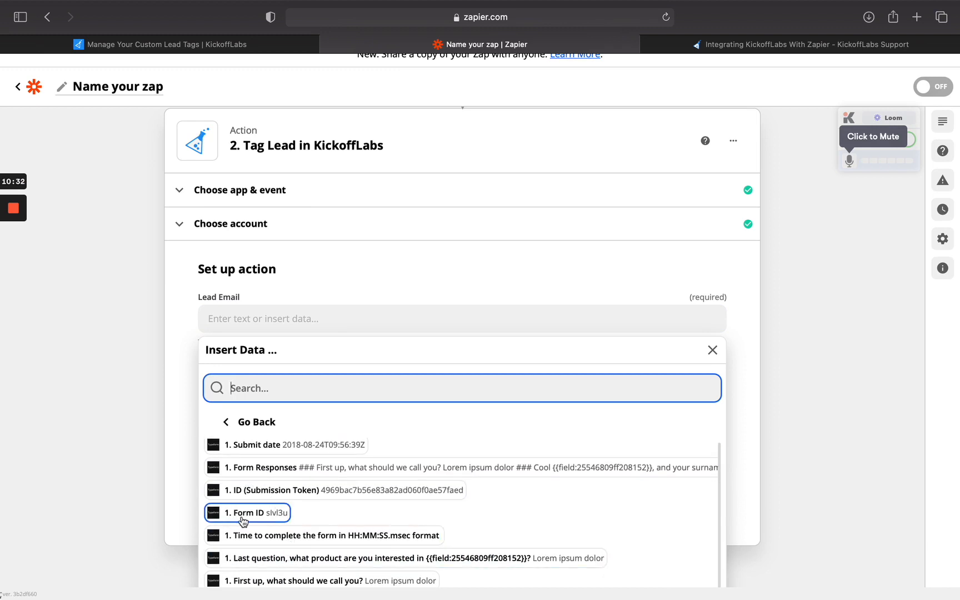
{"action": "scroll", "coordinate": [246, 514], "scroll_direction": "down", "scroll_amount": 3}
{"action": "scroll", "coordinate": [244, 522], "scroll_direction": "down", "scroll_amount": 1}
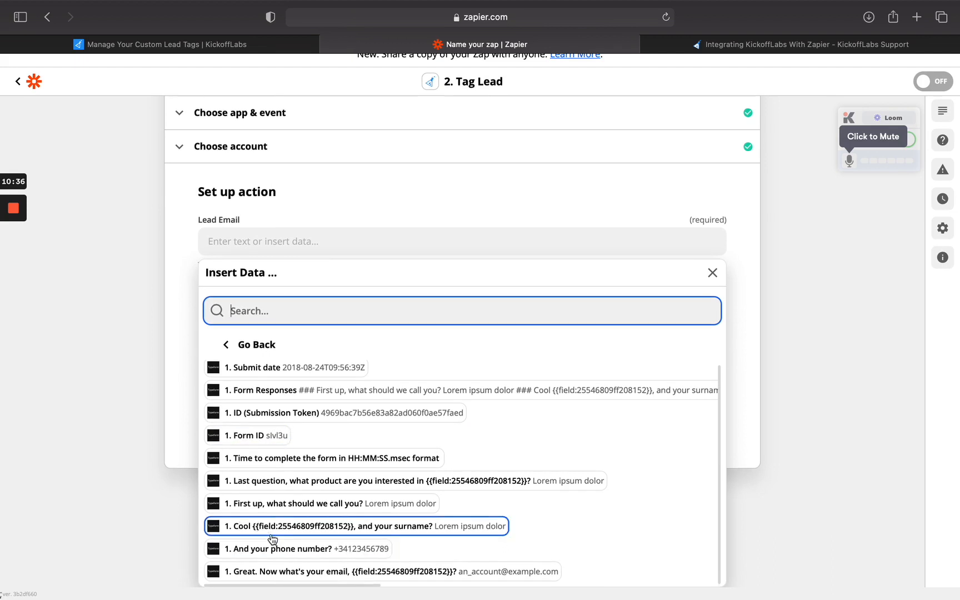
{"action": "left_click", "coordinate": [277, 577]}
{"action": "left_click", "coordinate": [177, 400]}
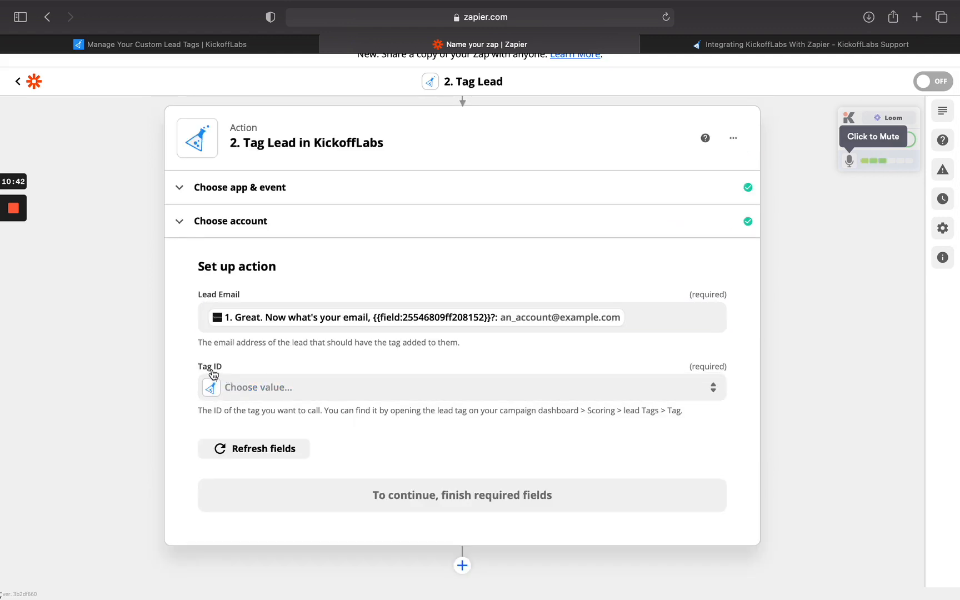
Set the Tag ID to "test" and continue to the Tag Lead action's test
{"action": "left_click", "coordinate": [252, 393]}
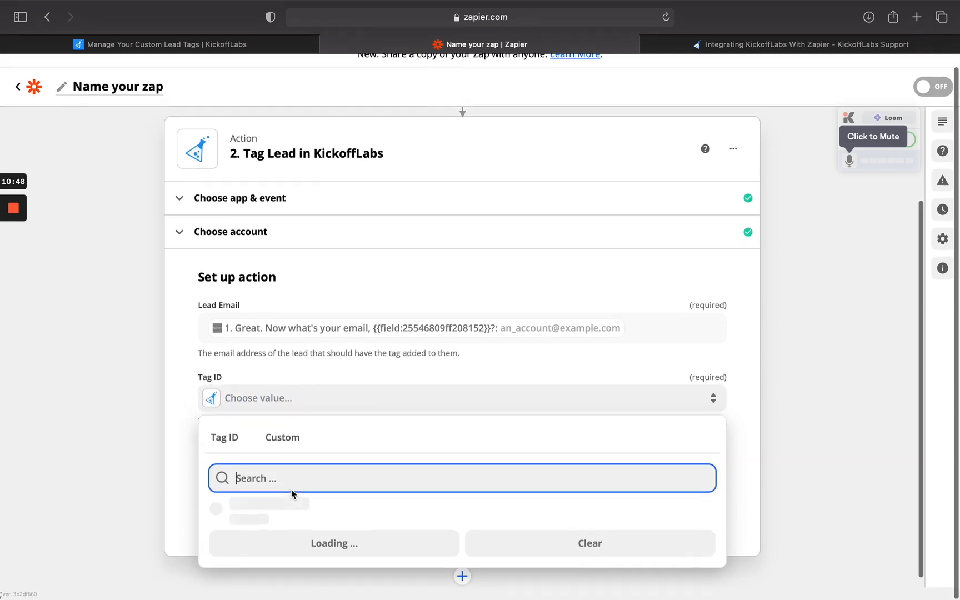
{"action": "left_click", "coordinate": [266, 515]}
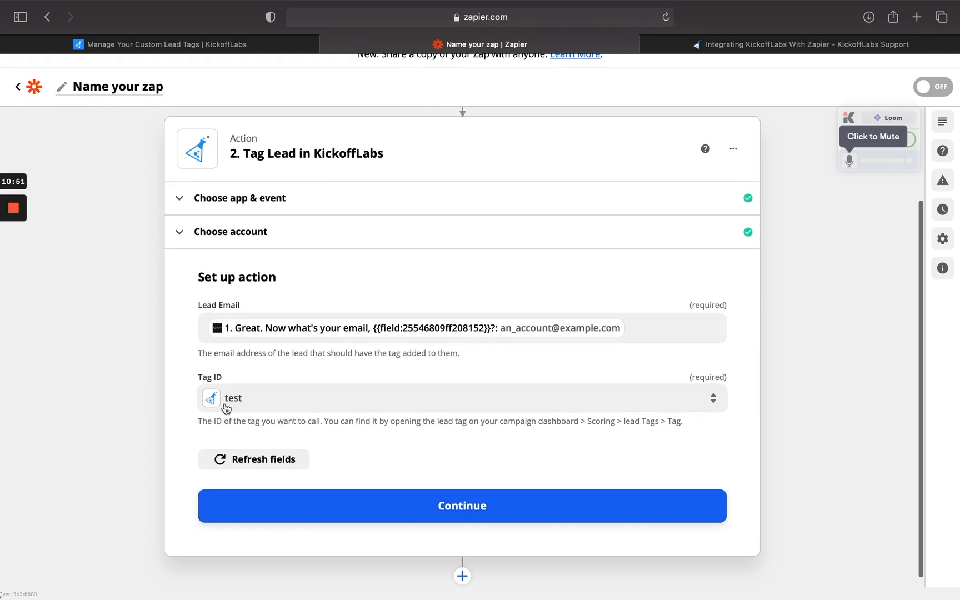
{"action": "left_click", "coordinate": [440, 506]}
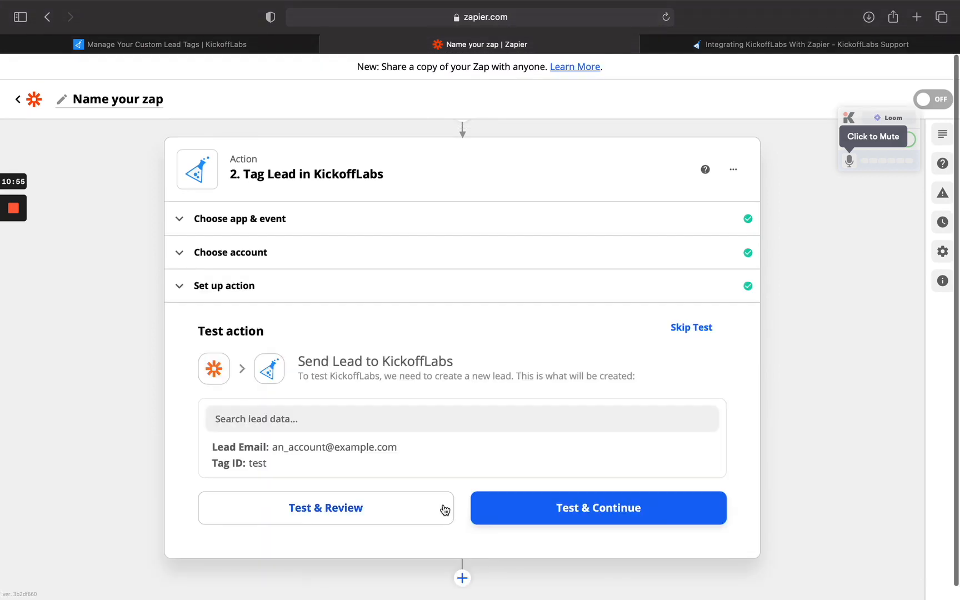
Run the Tag Lead action's test and review the lead data returned by KickoffLabs
{"action": "left_click", "coordinate": [559, 511]}
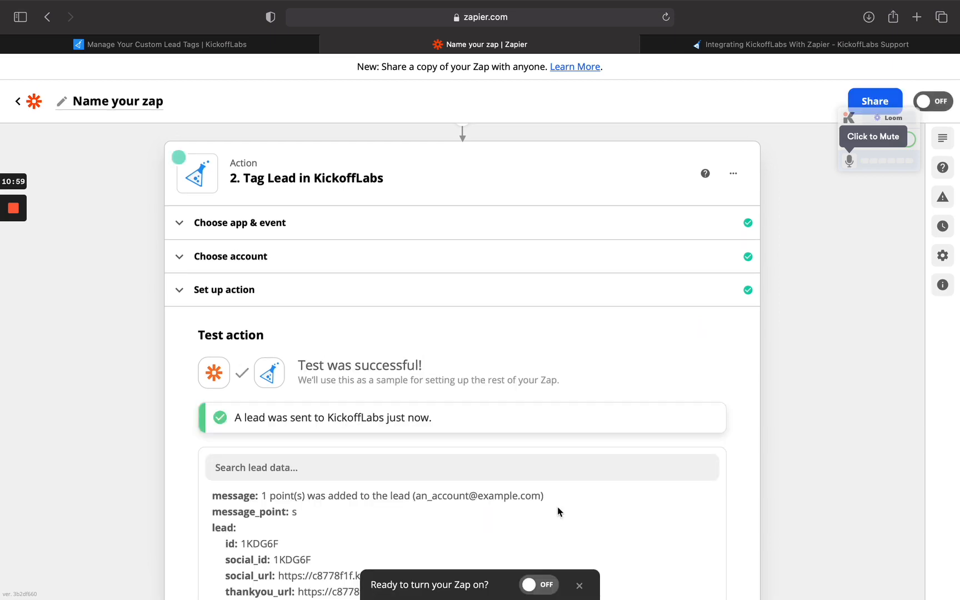
{"action": "scroll", "coordinate": [557, 510], "scroll_direction": "down", "scroll_amount": 3}
{"action": "scroll", "coordinate": [399, 375], "scroll_direction": "down", "scroll_amount": 2}
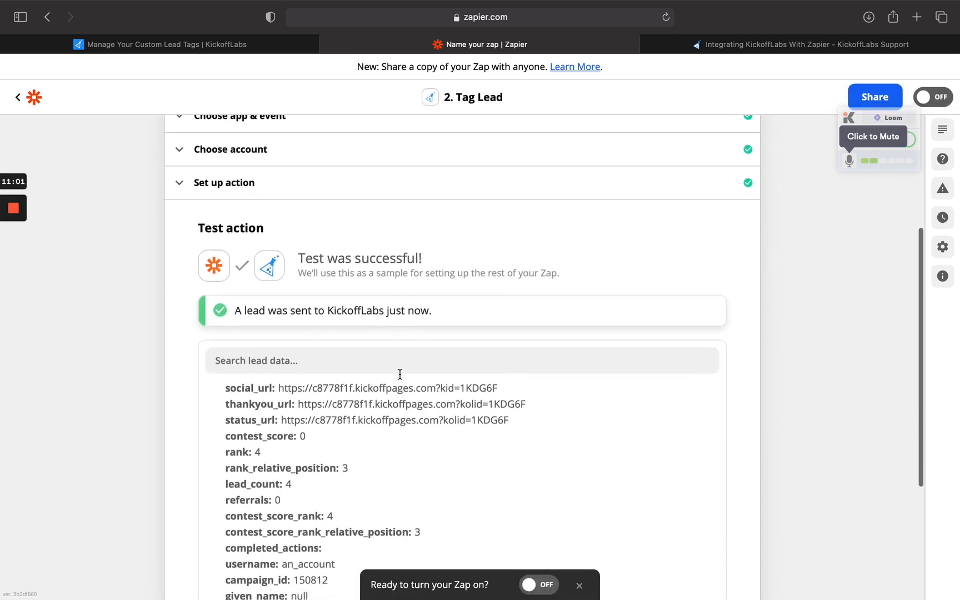
{"action": "scroll", "coordinate": [321, 445], "scroll_direction": "up", "scroll_amount": 3}
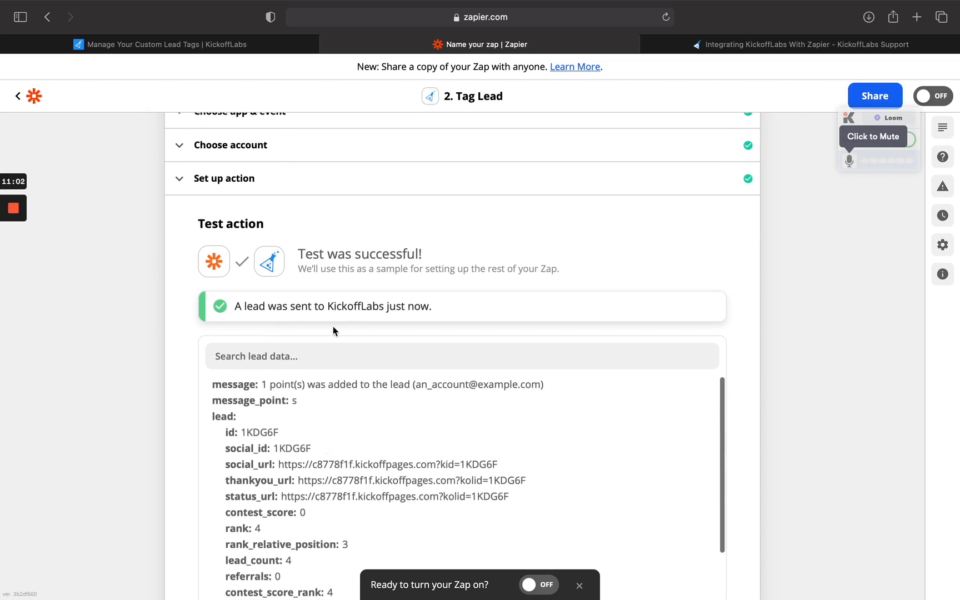
{"action": "scroll", "coordinate": [333, 328], "scroll_direction": "down", "scroll_amount": 5}
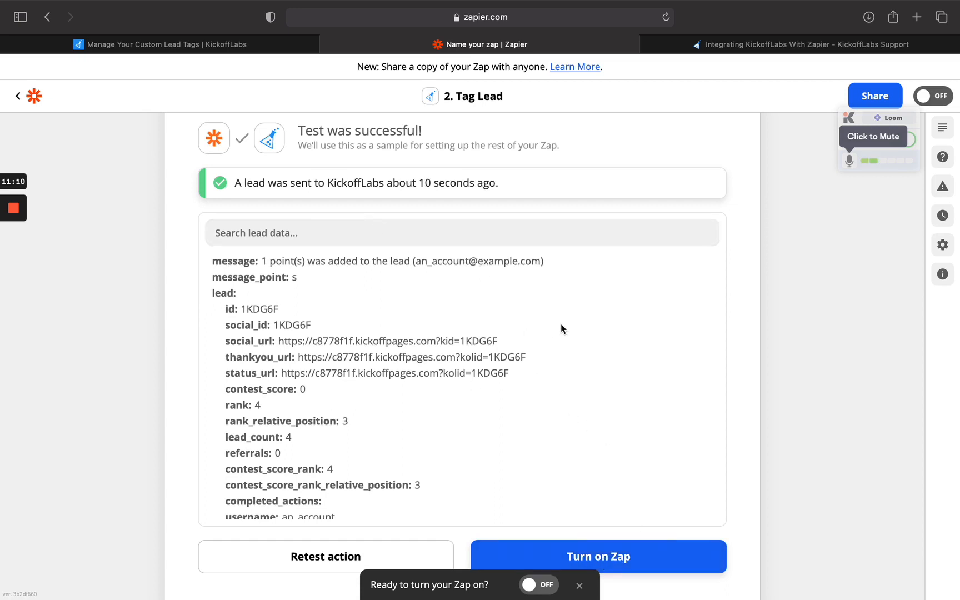
Switch to KickoffLabs, open the most recent lead's card from the campaign's leads to check its tags, and return to the Zap in Zapier
{"action": "left_click", "coordinate": [174, 41]}
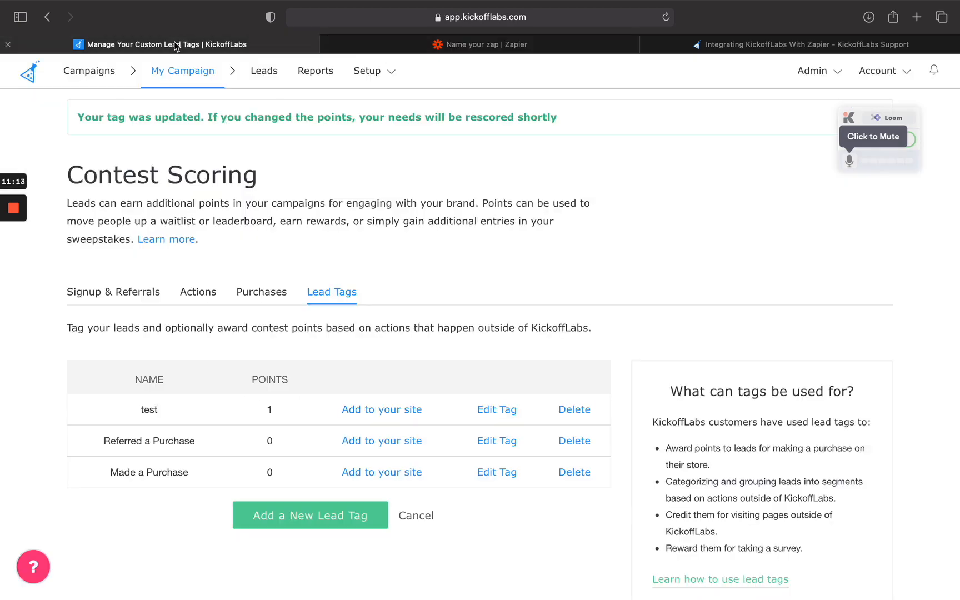
{"action": "left_click", "coordinate": [258, 76]}
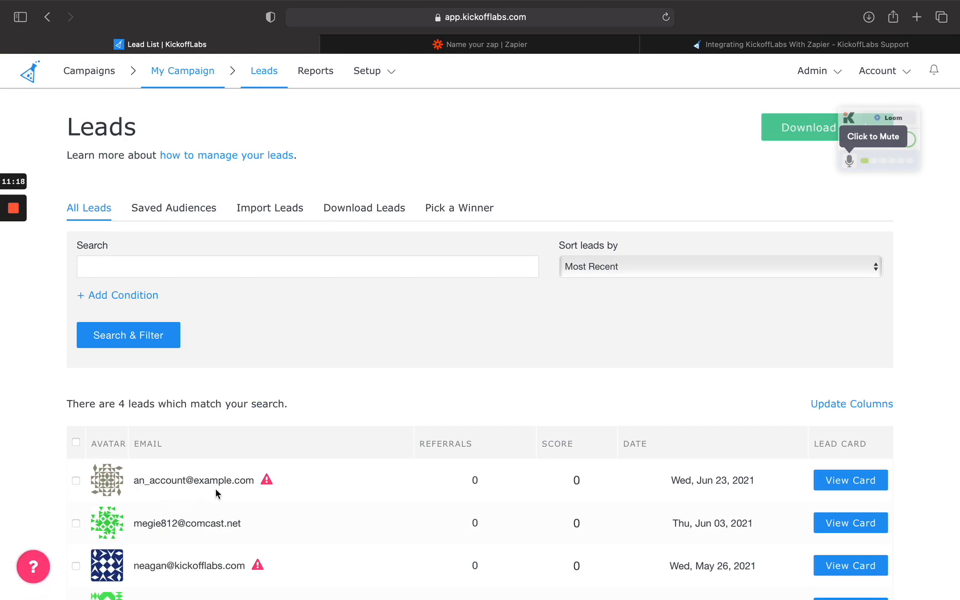
{"action": "left_click", "coordinate": [834, 481]}
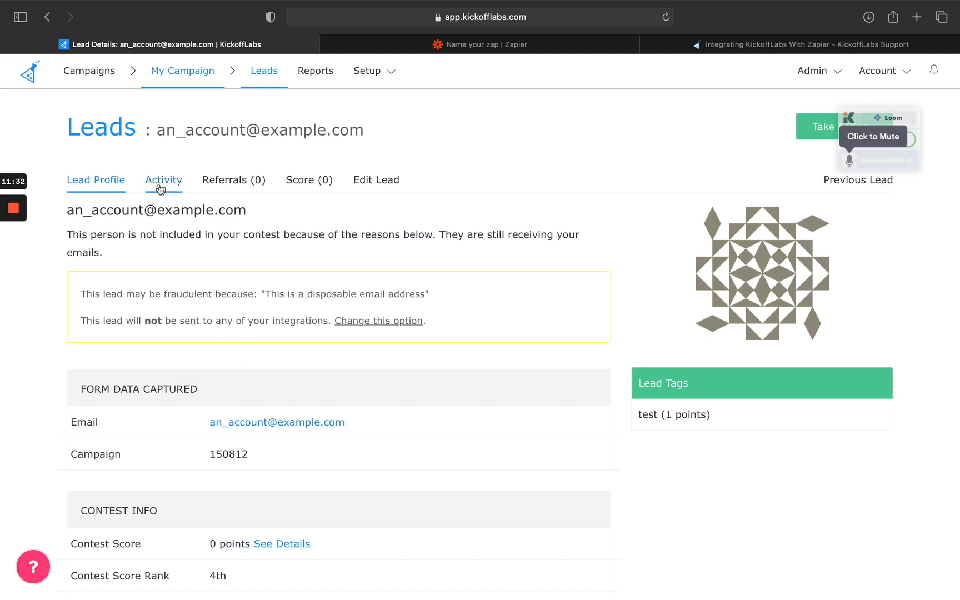
{"action": "left_click", "coordinate": [470, 48]}
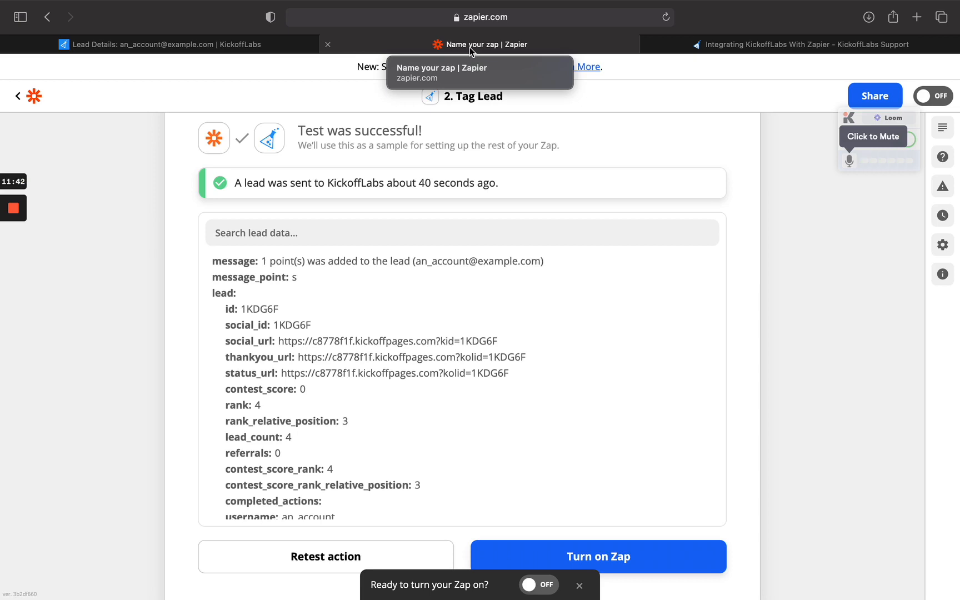
{"action": "mouse_move", "coordinate": [21, 213]}
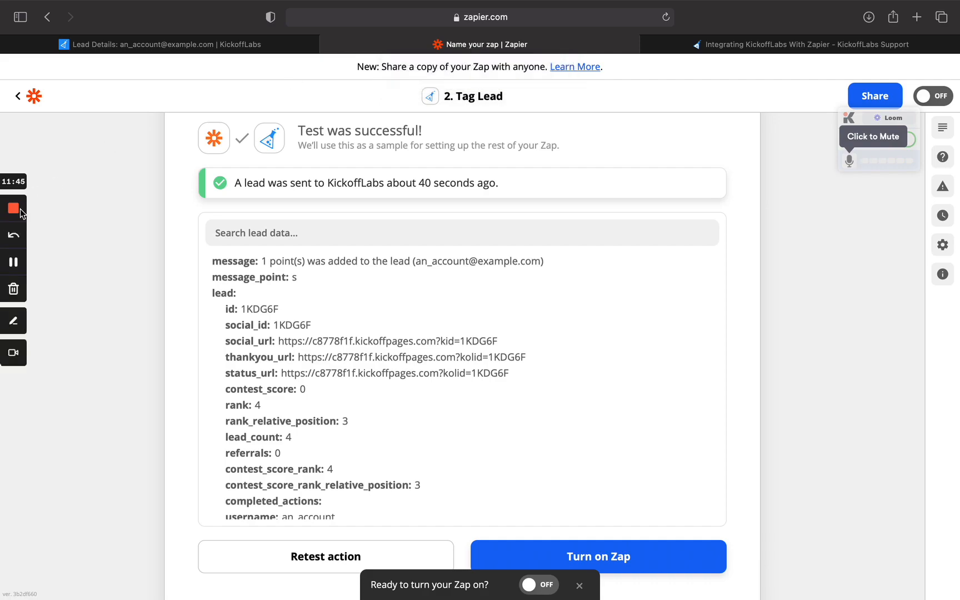